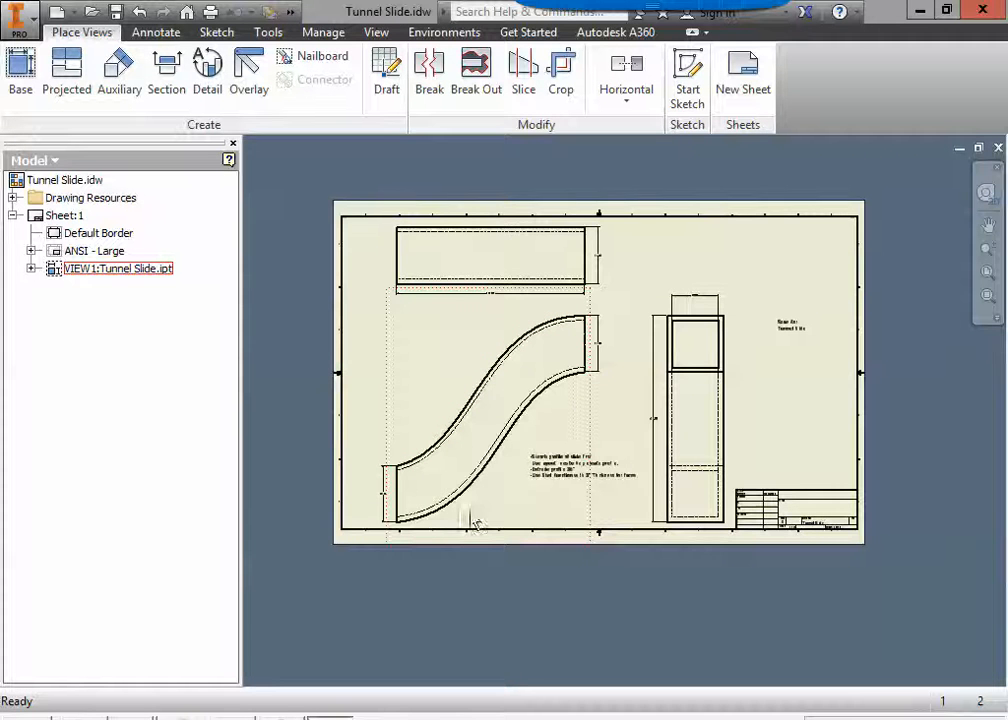
Create a new part from the Standard.ipt template and start a 2D sketch on the XY plane.
left_click(20, 18)
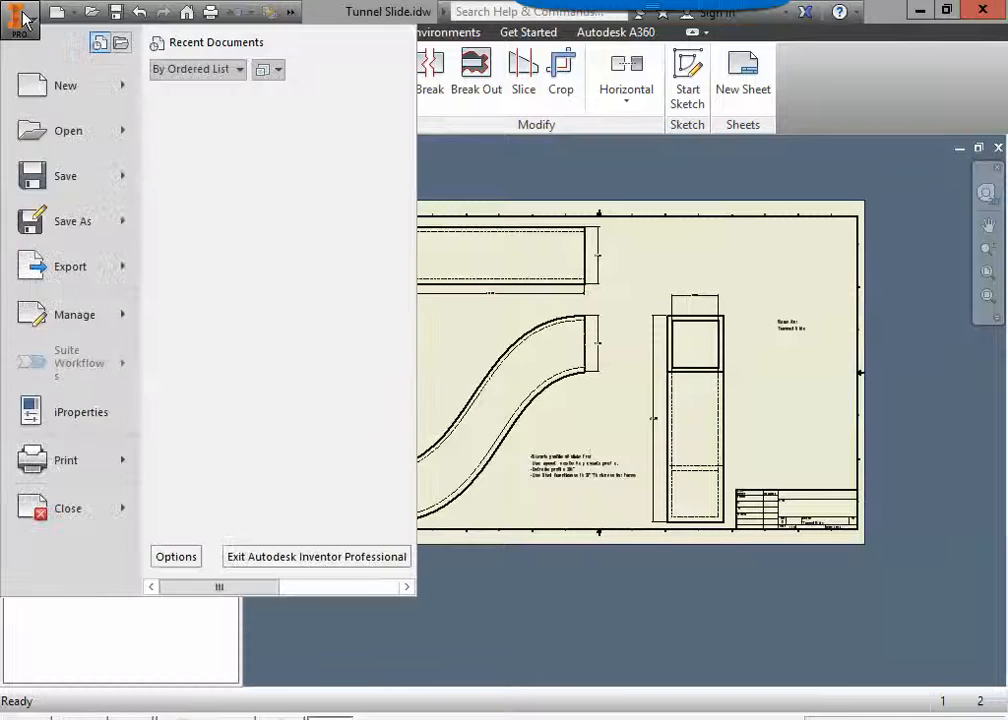
left_click(66, 95)
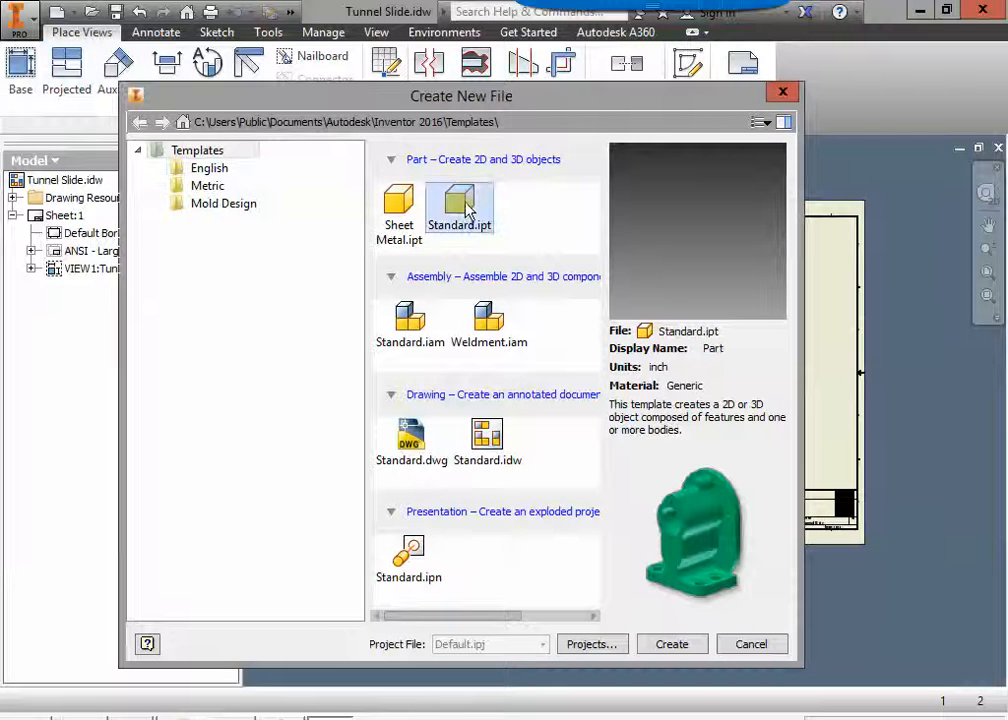
double_click(465, 208)
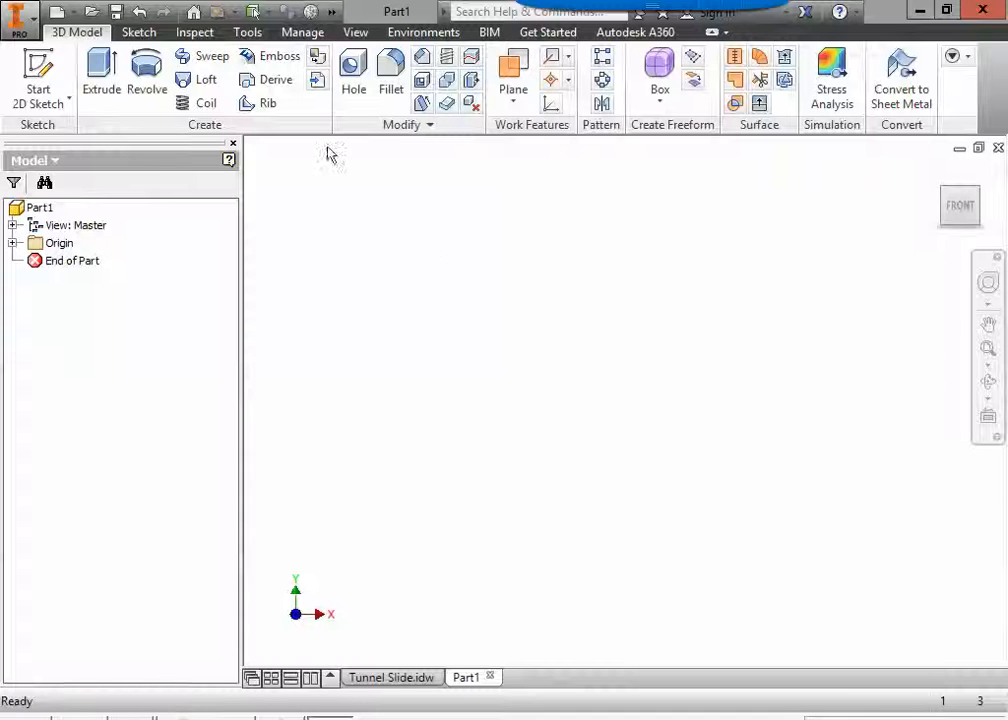
left_click(40, 68)
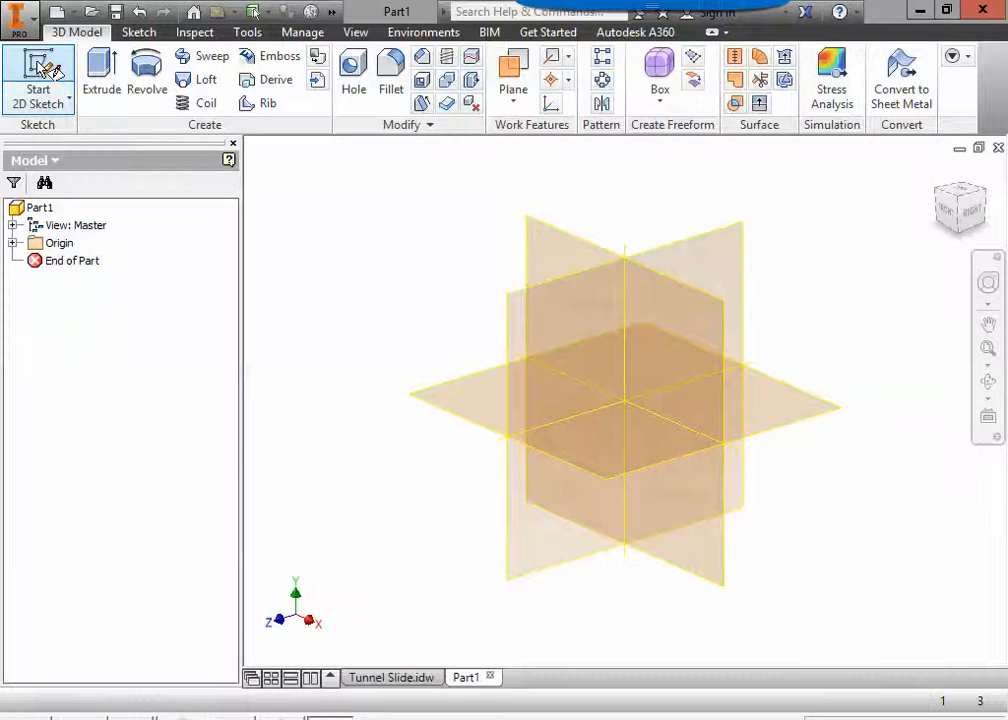
left_click(572, 258)
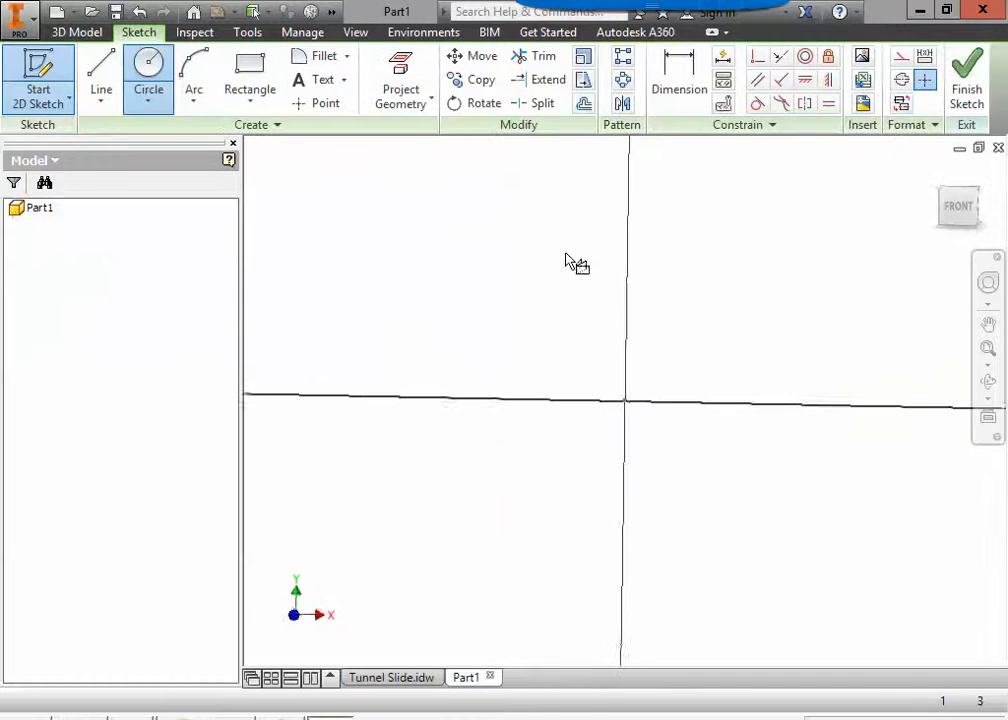
Check the slide's lower end height in the Tunnel Slide drawing and draw a 36 in vertical line up from Part1's sketch origin.
middle_click_drag(740, 340, 550, 437)
left_click(383, 677)
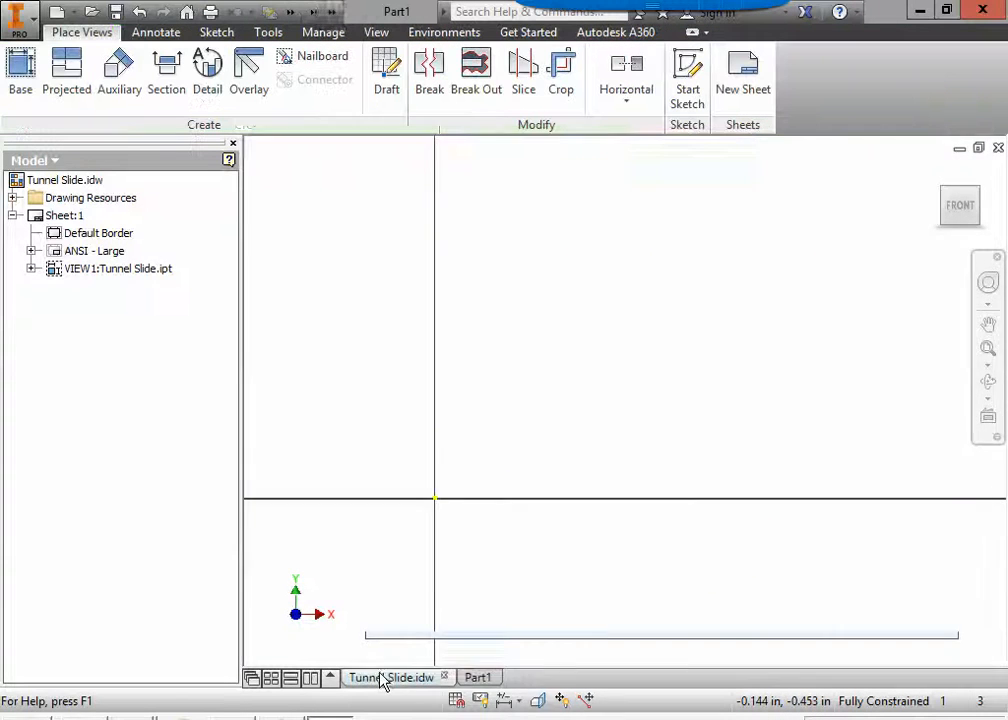
scroll(400, 478, "down", 6)
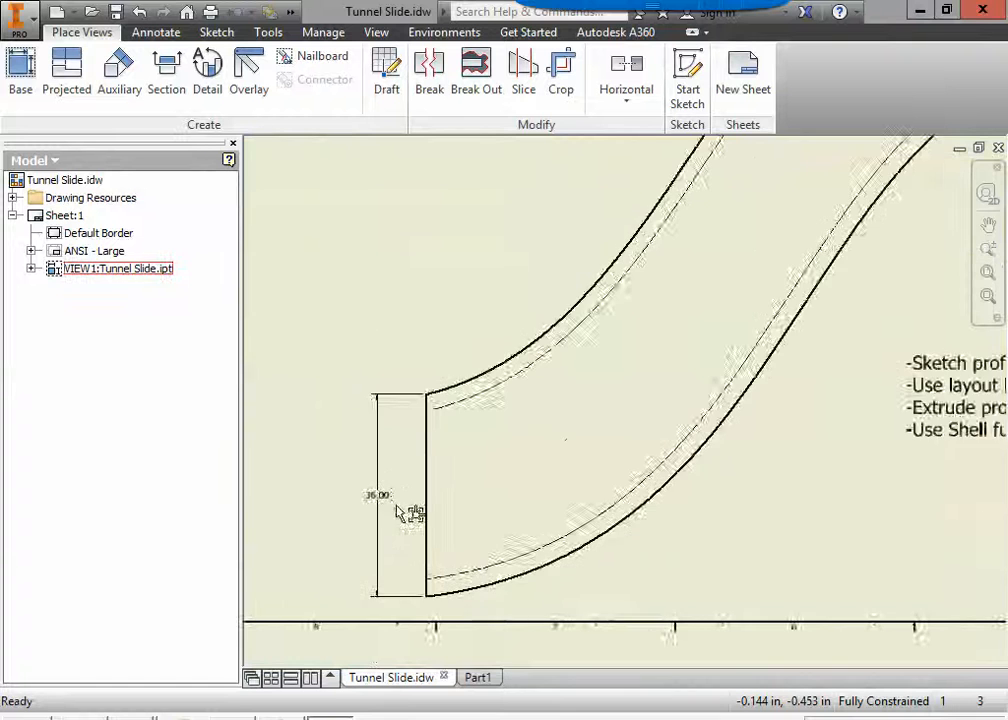
scroll(409, 543, "up", 2)
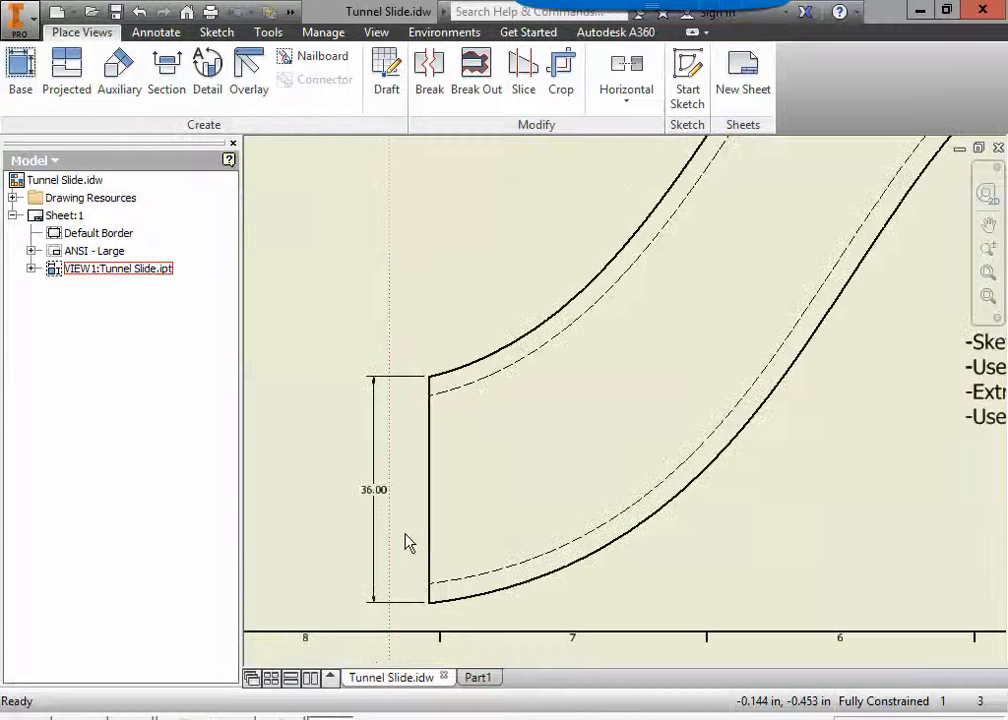
left_click(484, 679)
left_click(103, 80)
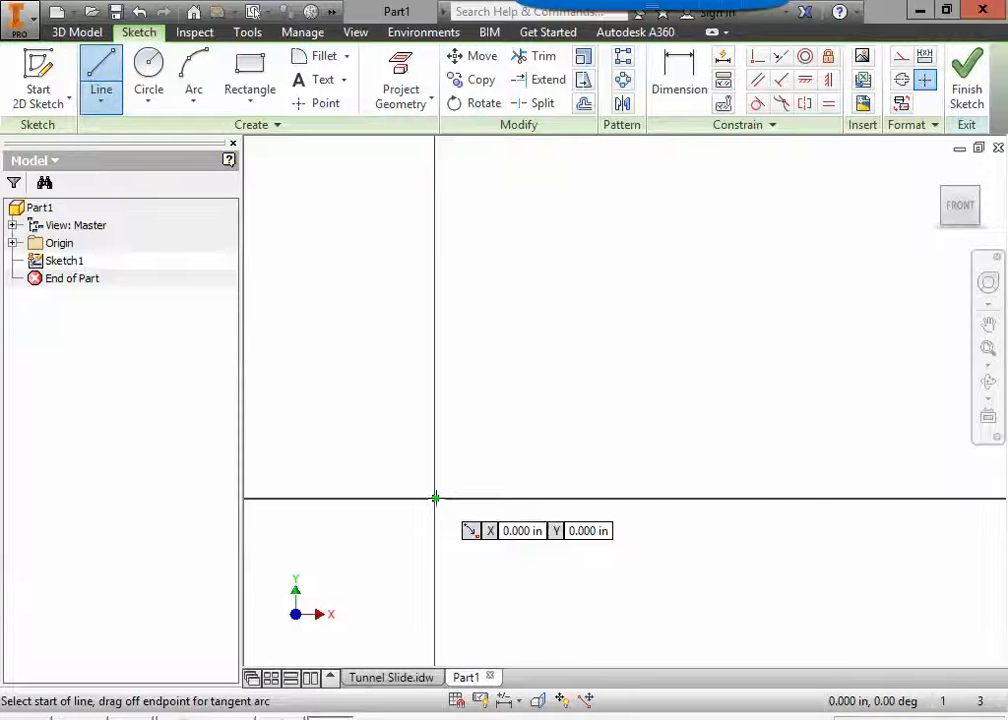
left_click(435, 497)
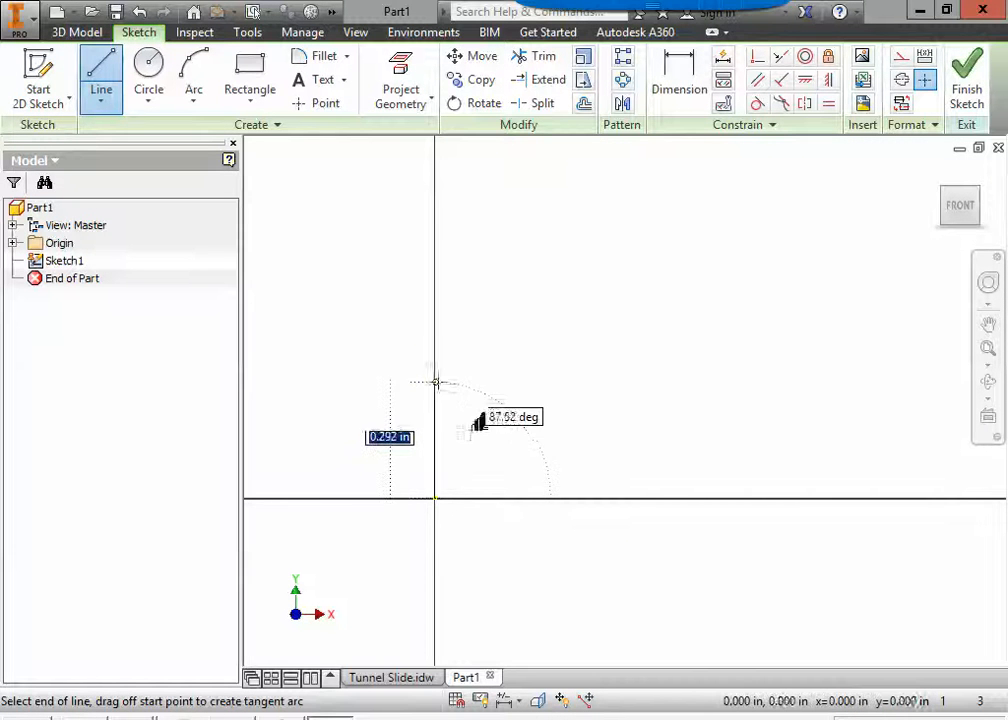
type("36")
key("Return")
scroll(513, 416, "up", 5)
mouse_move(612, 443)
middle_mouse_down()
mouse_move(497, 497)
mouse_move(416, 495)
middle_mouse_up()
scroll(420, 491, "up", 3)
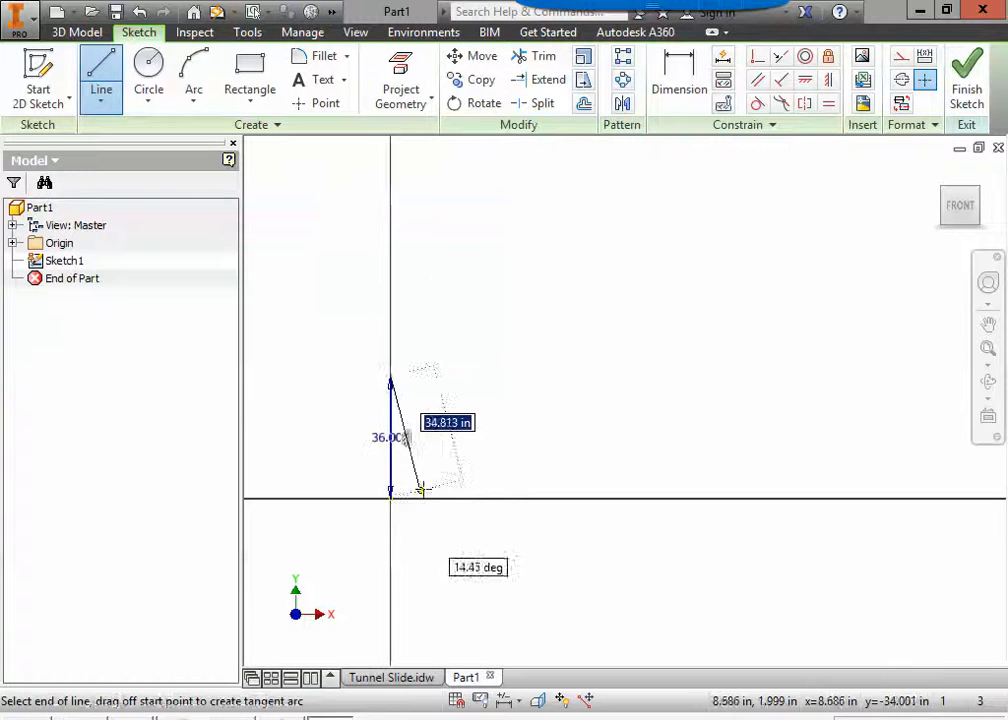
key("Escape")
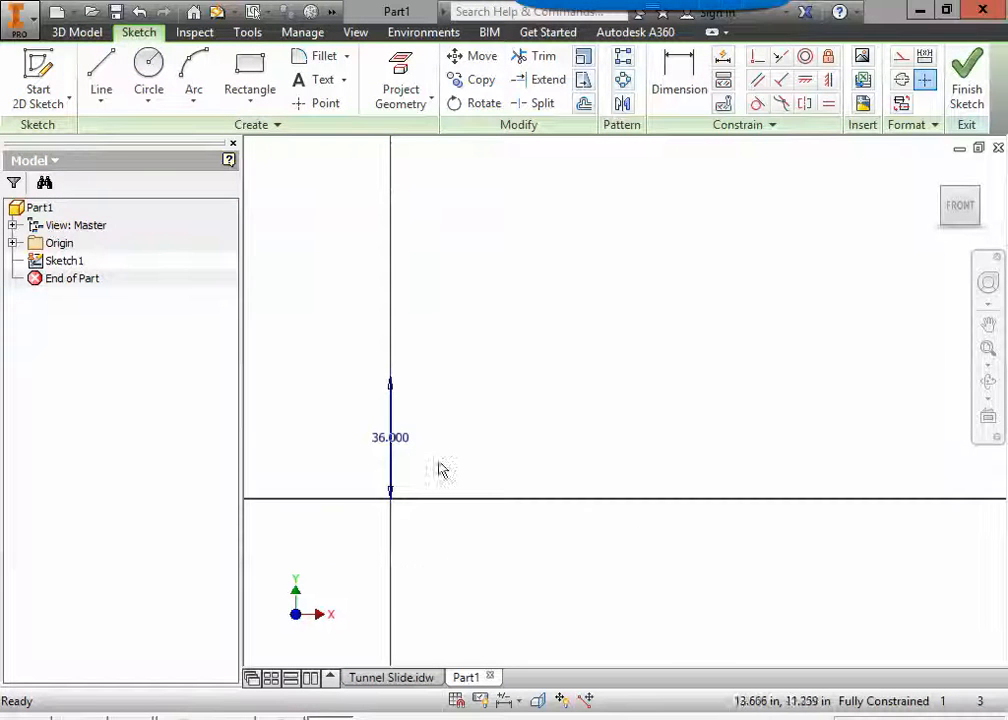
Examine the Tunnel Slide drawing for the upper end height, overall height, overall length and end points of the slide profile.
left_click(394, 679)
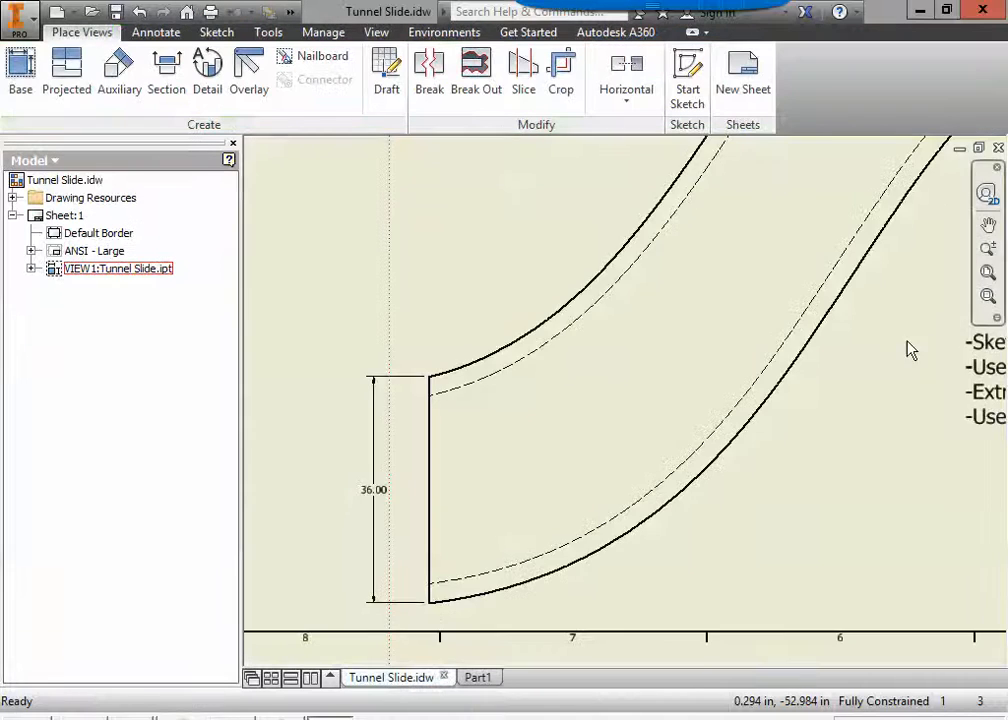
middle_click_drag(910, 349, 479, 607)
middle_click_drag(772, 322, 646, 443)
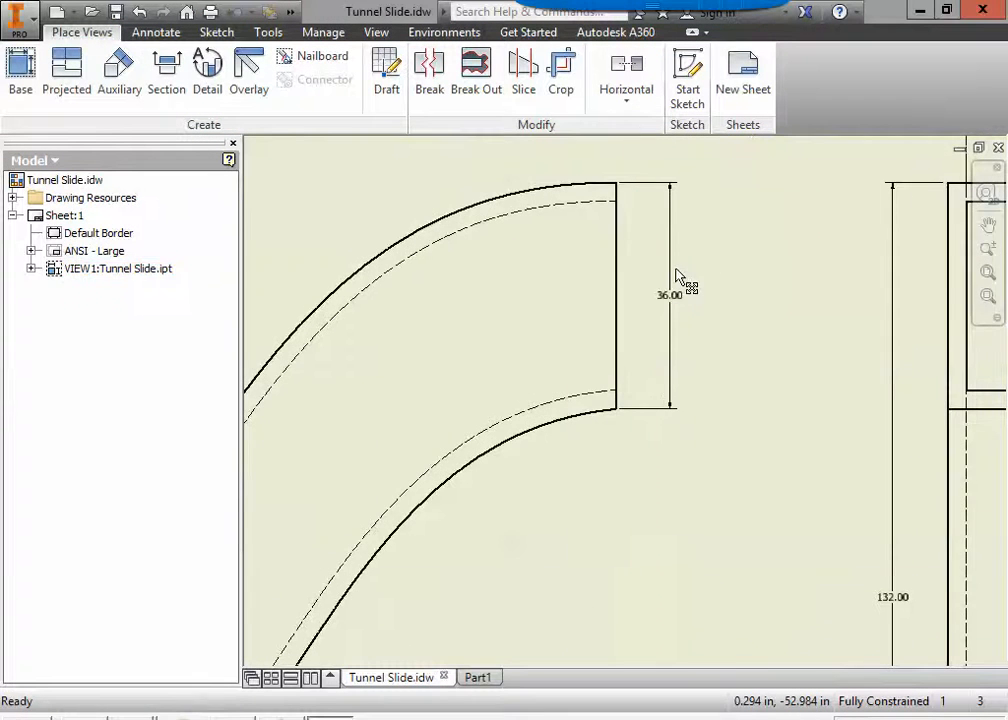
scroll(585, 505, "down", 4)
middle_click_drag(592, 513, 658, 336)
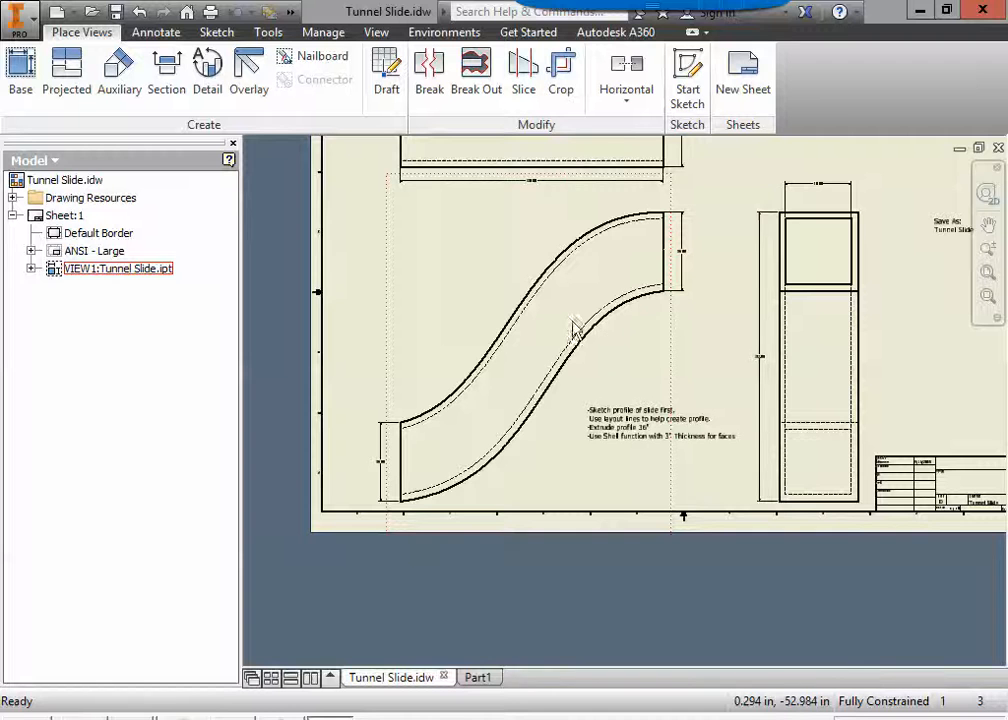
left_click(402, 503)
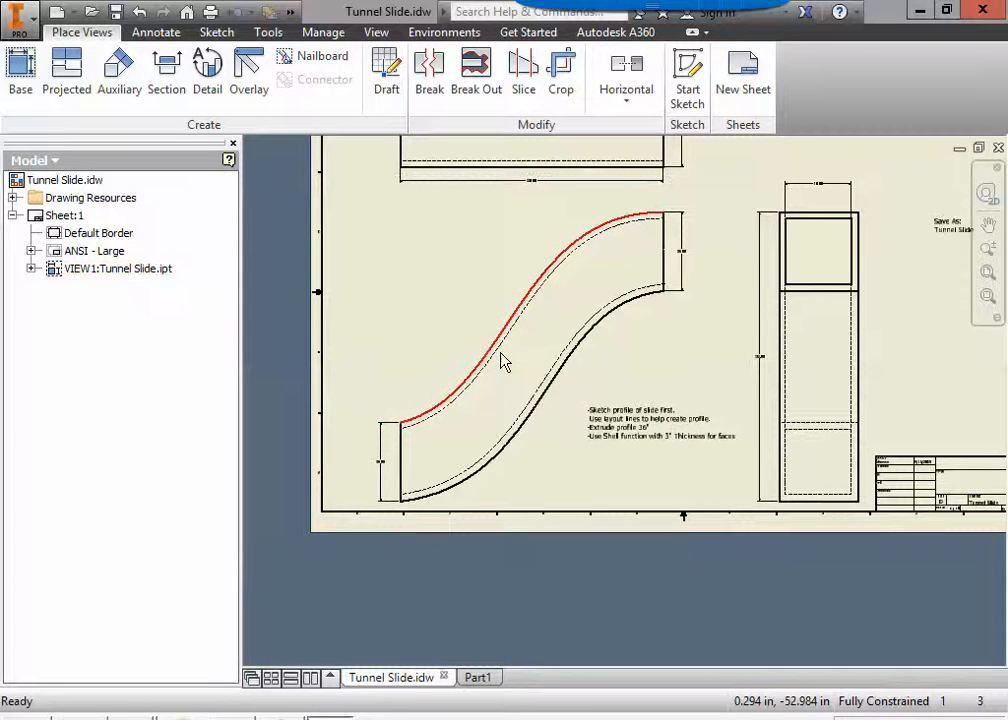
middle_click_drag(525, 264, 531, 372)
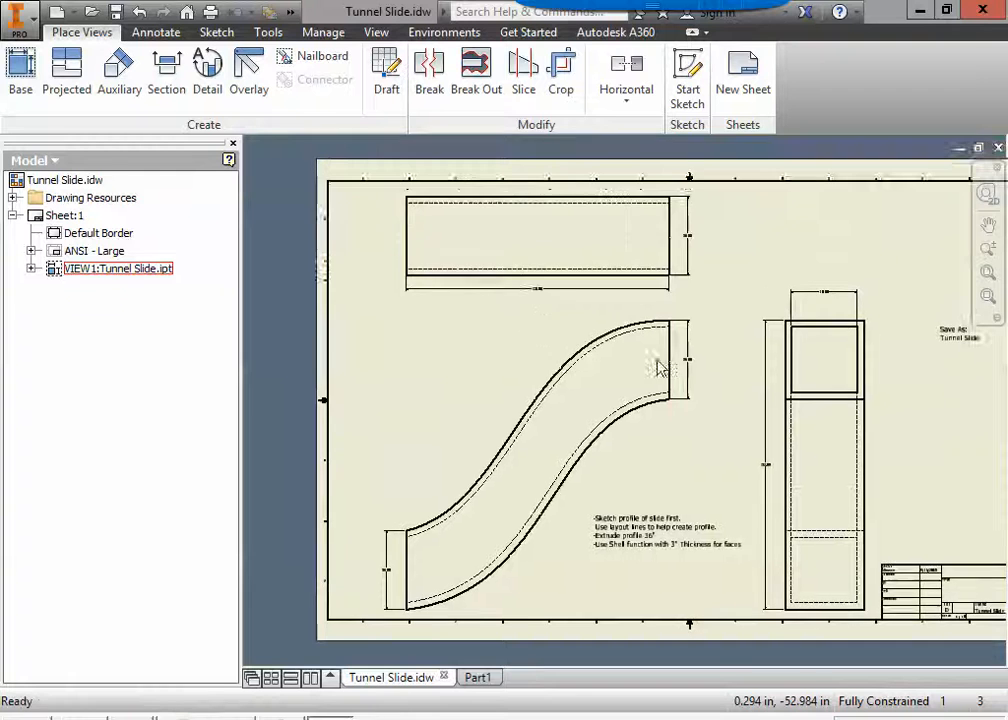
scroll(668, 339, "down", 3)
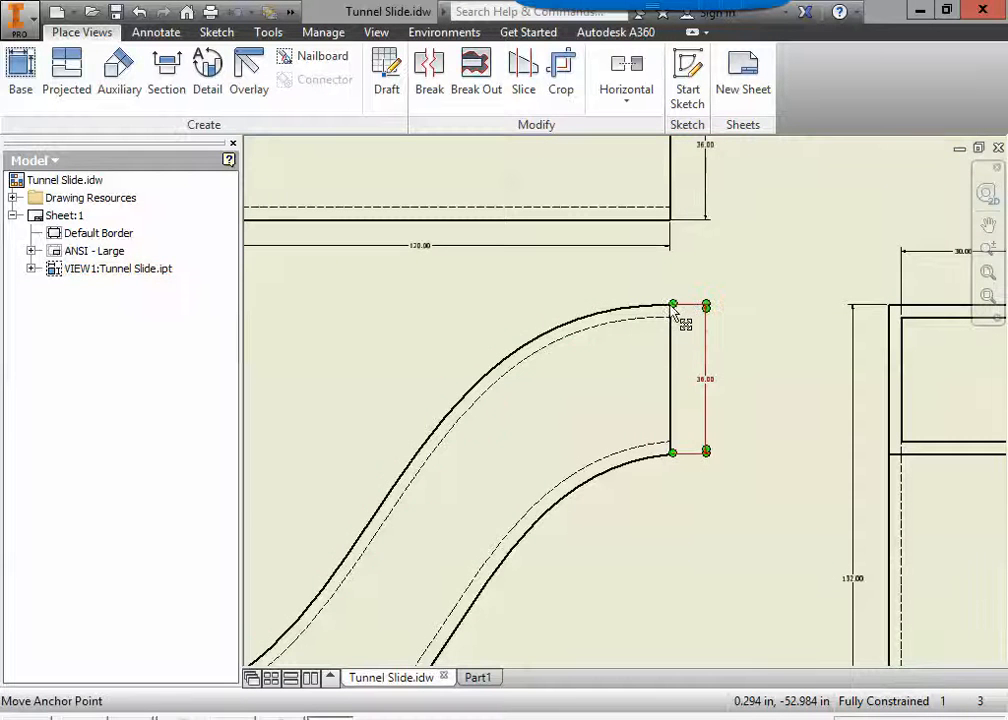
scroll(677, 305, "down", 5)
scroll(606, 320, "up", 4)
middle_click_drag(461, 322, 658, 357)
scroll(504, 287, "up", 5)
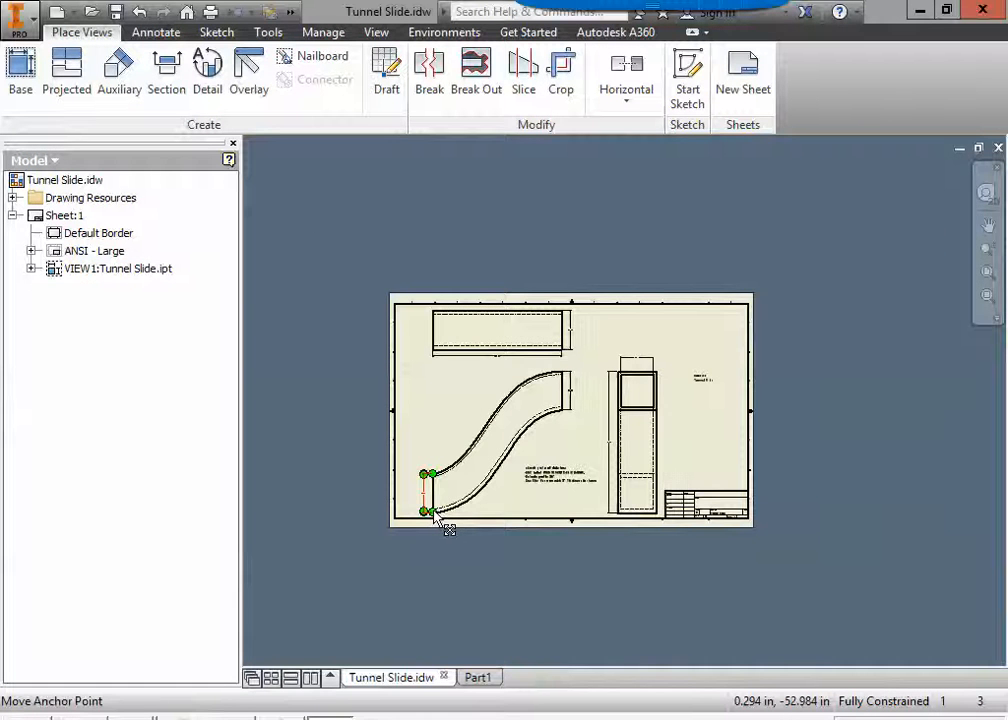
scroll(612, 460, "down", 10)
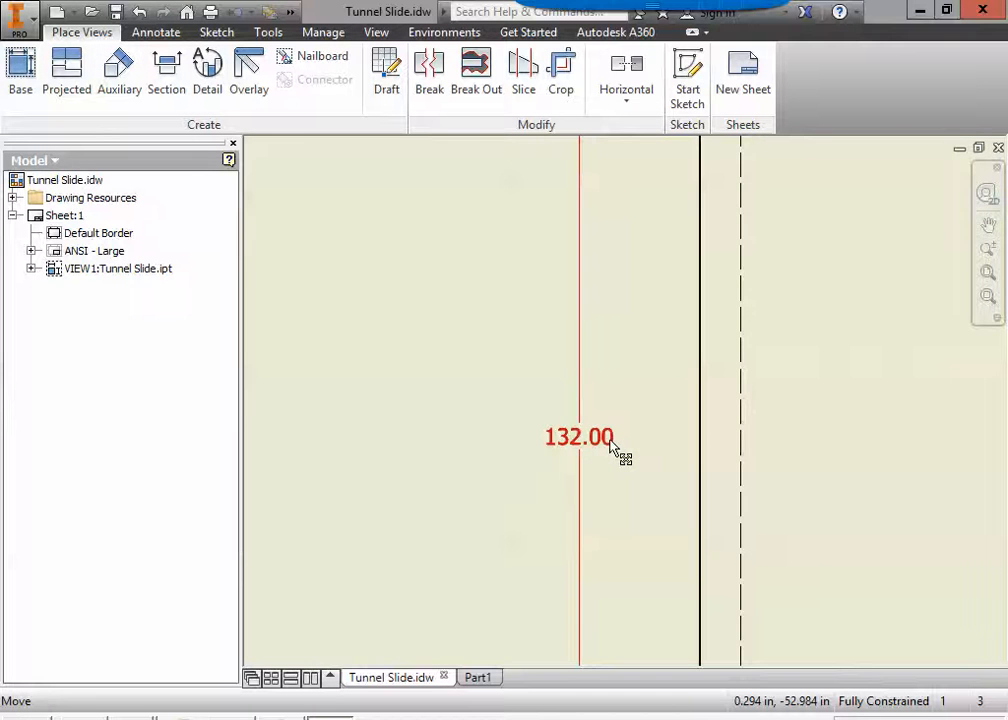
scroll(610, 440, "up", 10)
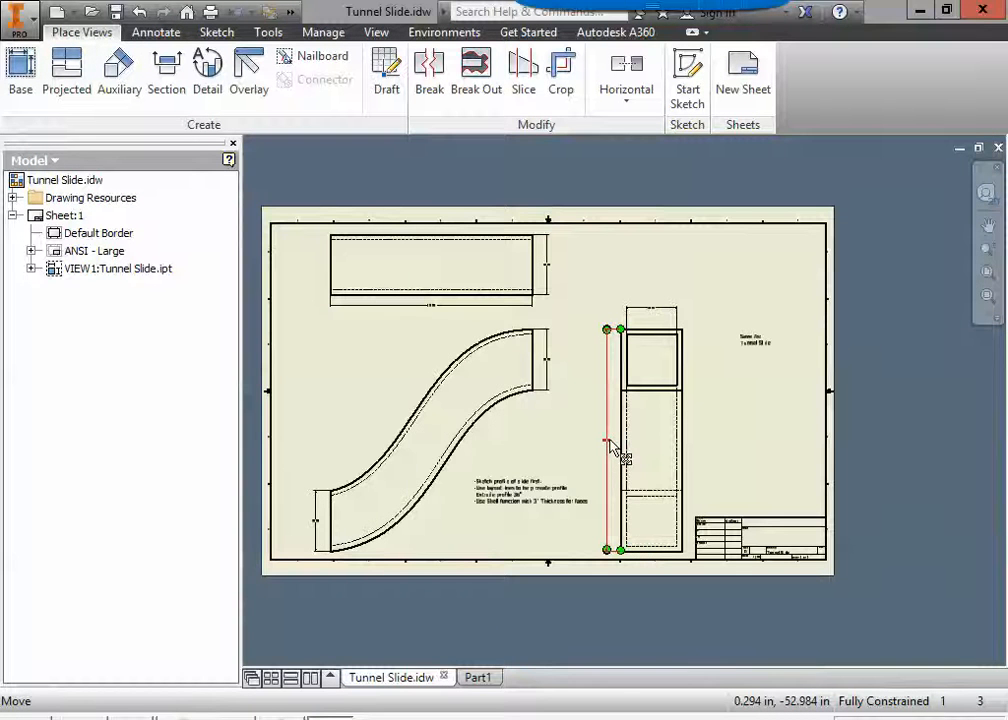
scroll(423, 310, "down", 10)
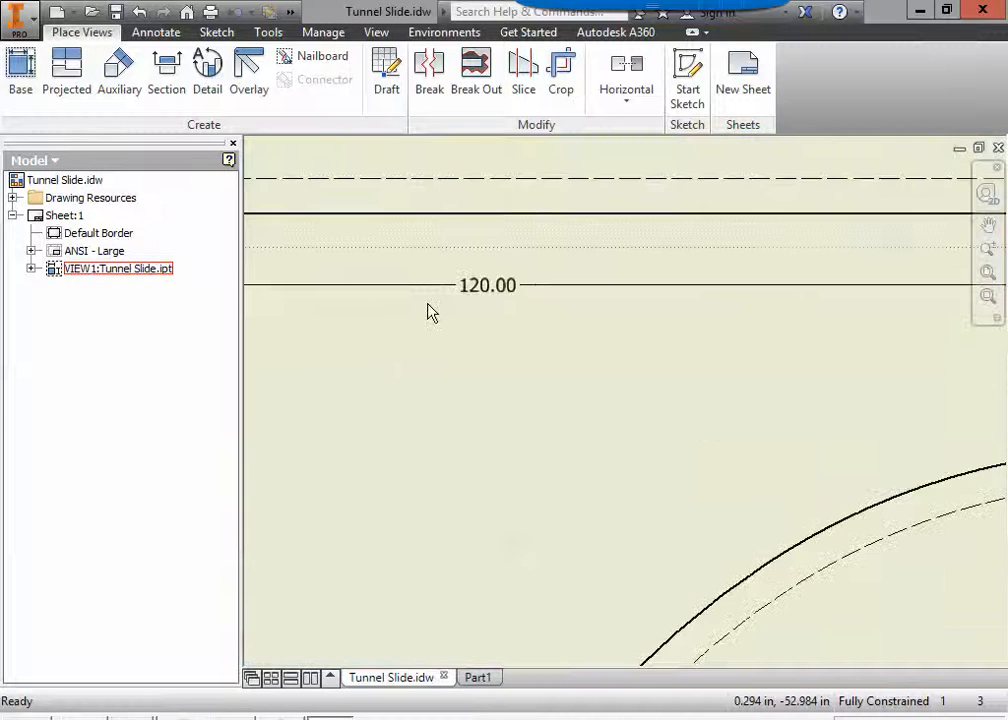
scroll(434, 315, "up", 10)
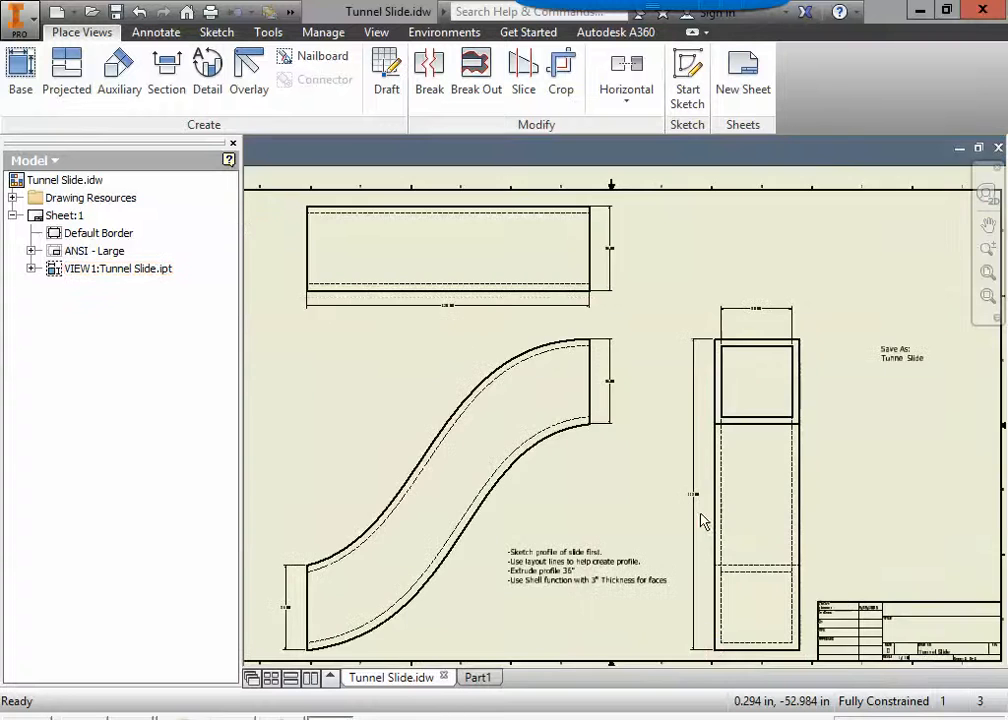
scroll(703, 518, "down", 10)
scroll(703, 518, "up", 10)
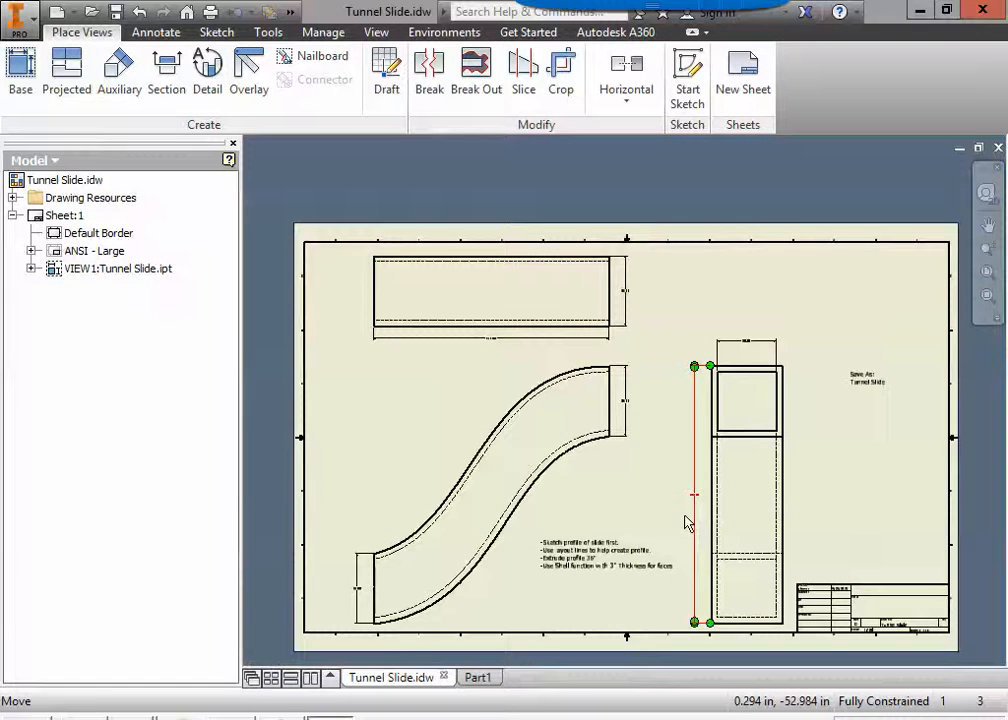
Return to the Part1 sketch and draw a 120 in horizontal layout line from the origin.
left_click(489, 679)
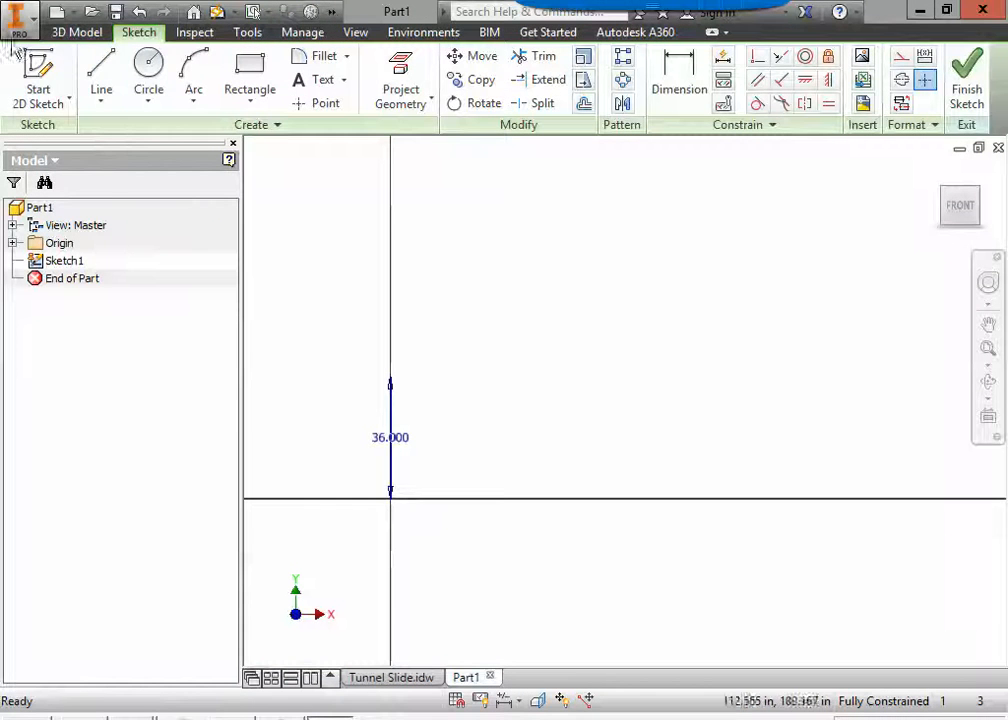
left_click(105, 63)
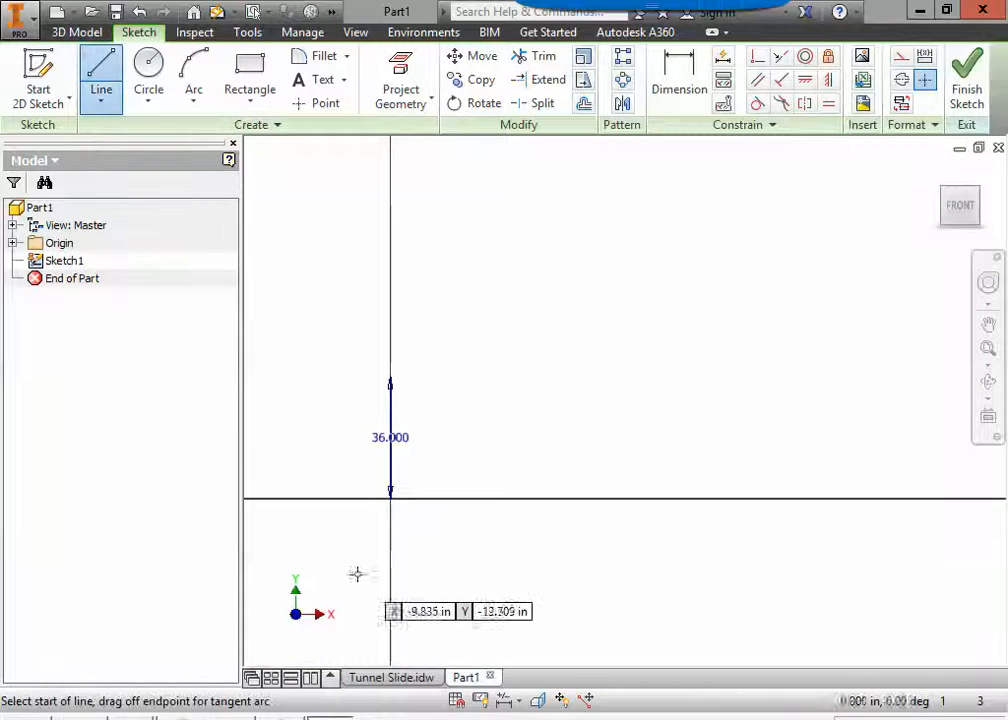
left_click(391, 496)
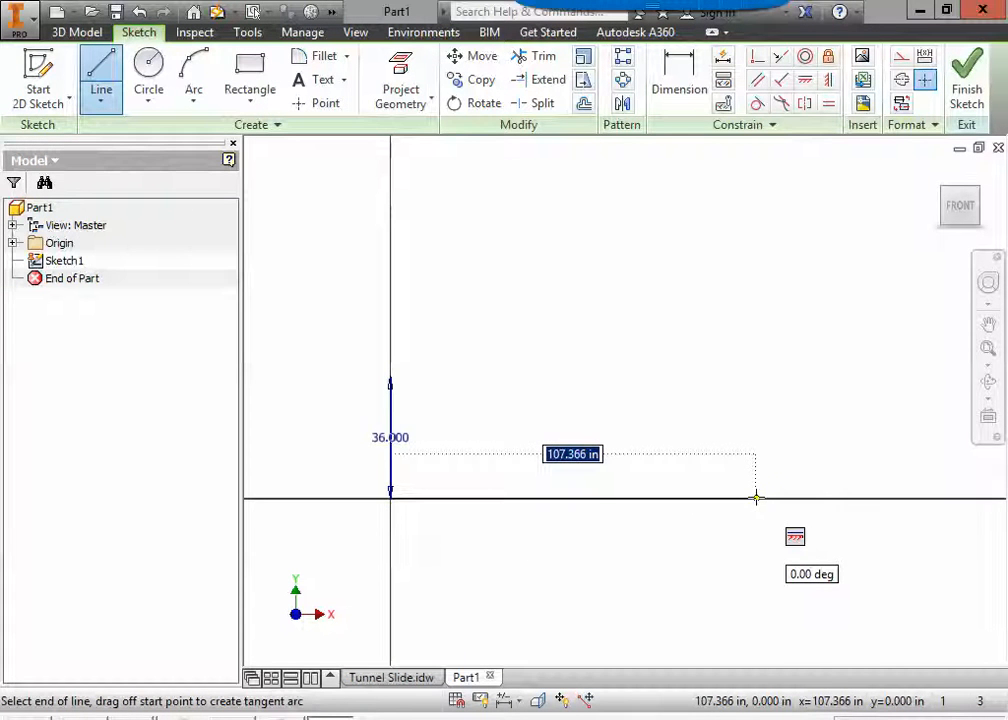
type("120")
key("Return")
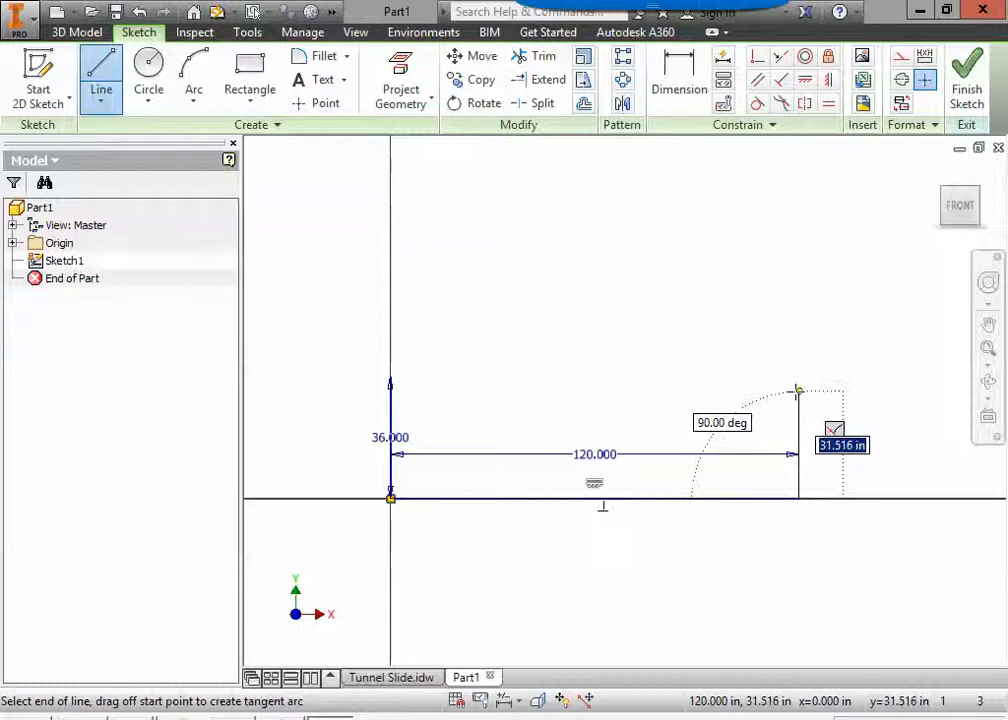
Draw a 132 in vertical layout line upward from the far end of the horizontal line.
type("132")
key("Return")
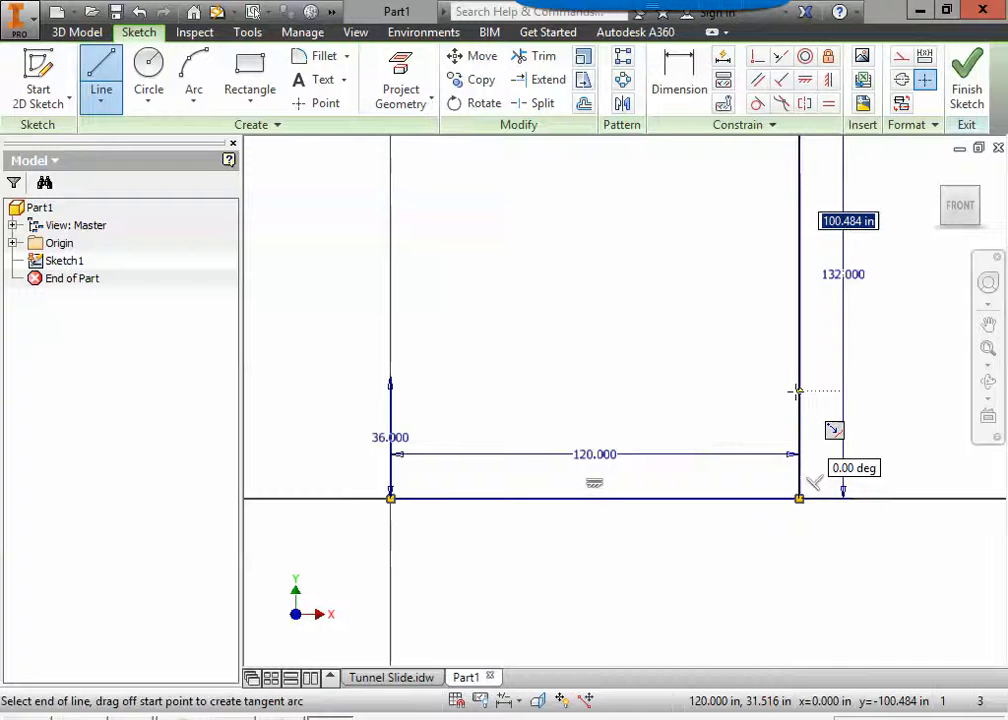
key("Escape")
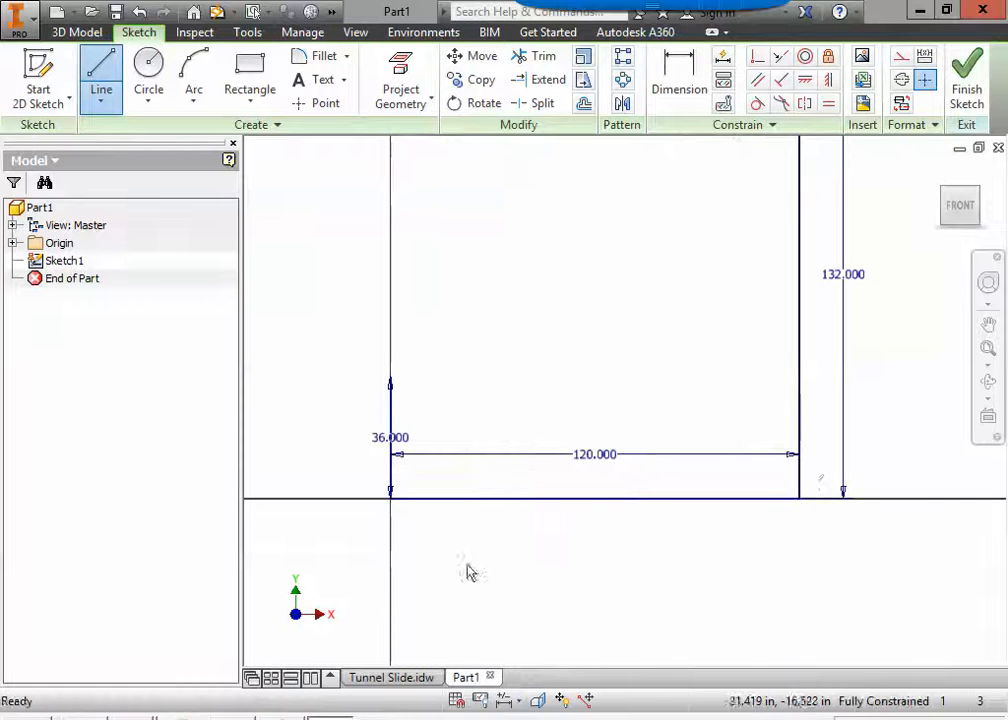
Check the slide's upper end height in the Tunnel Slide drawing and draw a 36 in line down from the top of Part1's 132 in line.
left_click(423, 675)
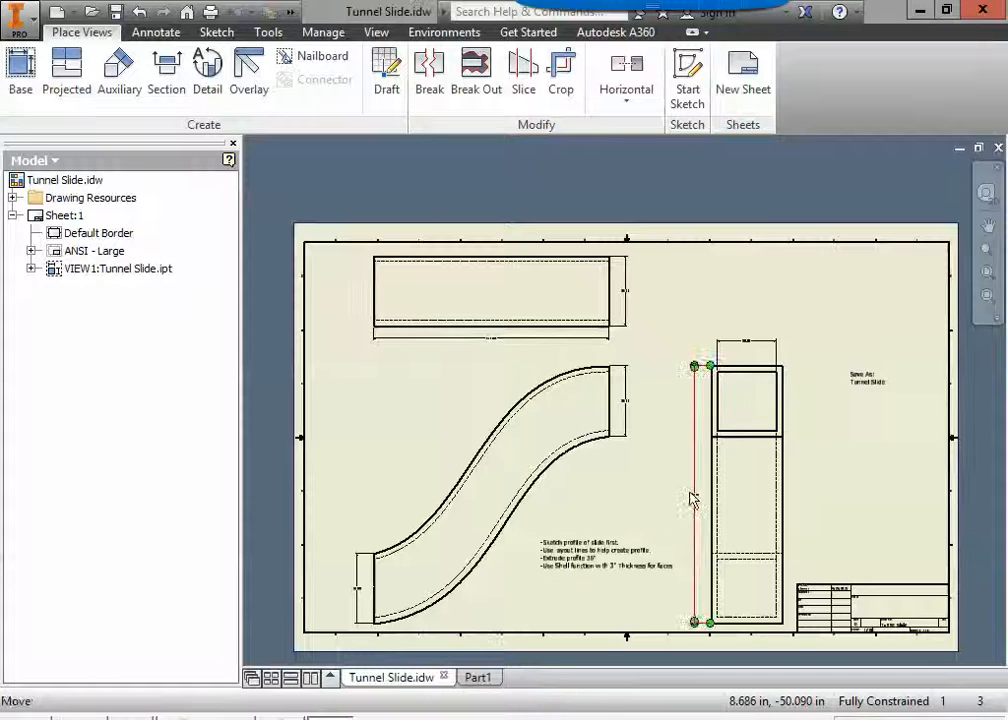
scroll(697, 495, "up", 5)
scroll(378, 415, "down", 3)
mouse_move(367, 318)
middle_mouse_down()
mouse_move(753, 394)
mouse_move(726, 317)
middle_mouse_up()
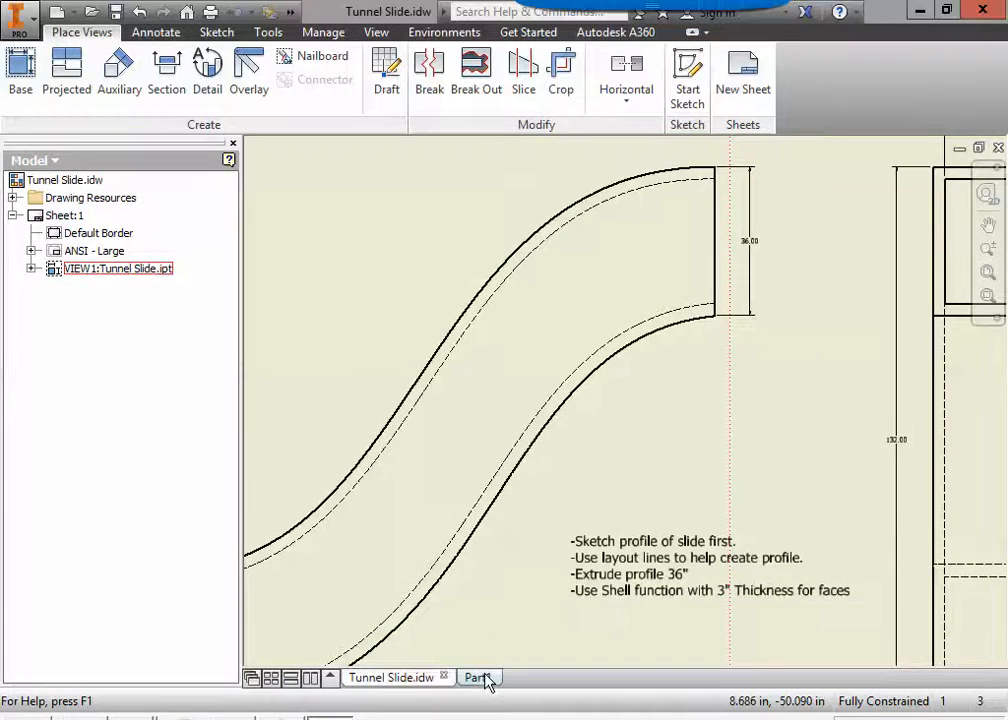
left_click(476, 677)
scroll(569, 477, "down", 3)
middle_click_drag(578, 484, 537, 507)
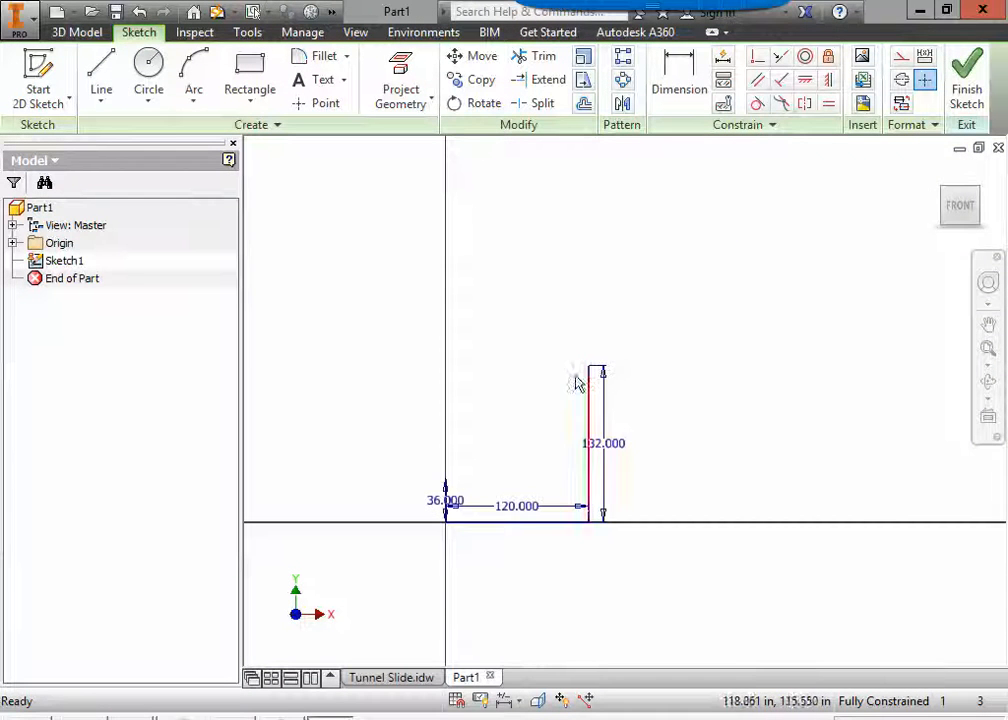
left_click(101, 72)
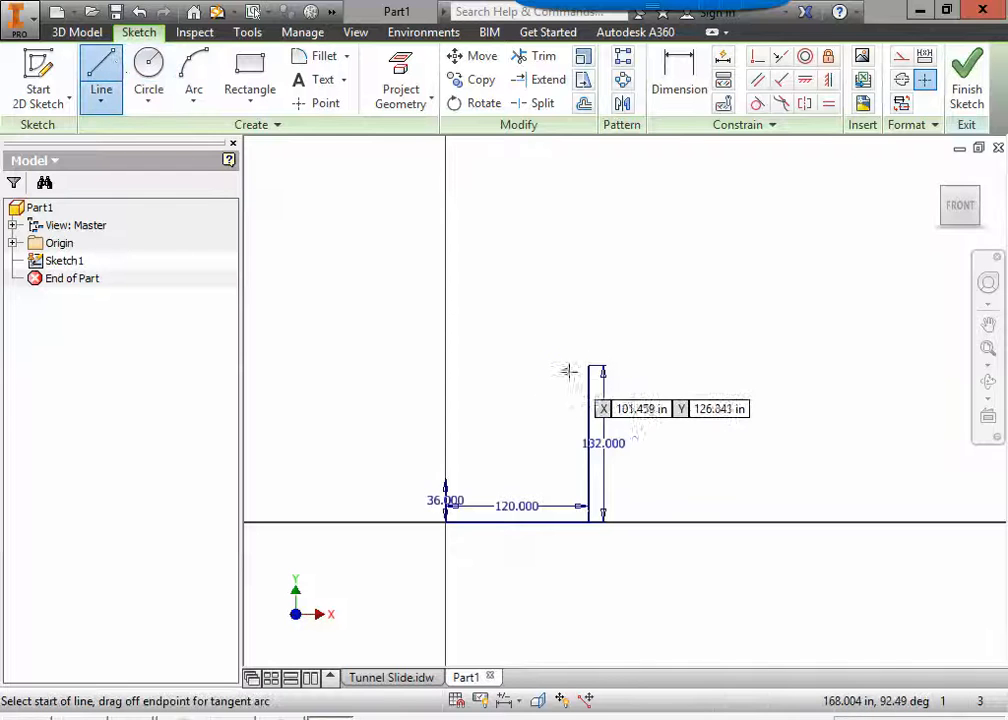
scroll(563, 373, "up", 3)
left_click(614, 344)
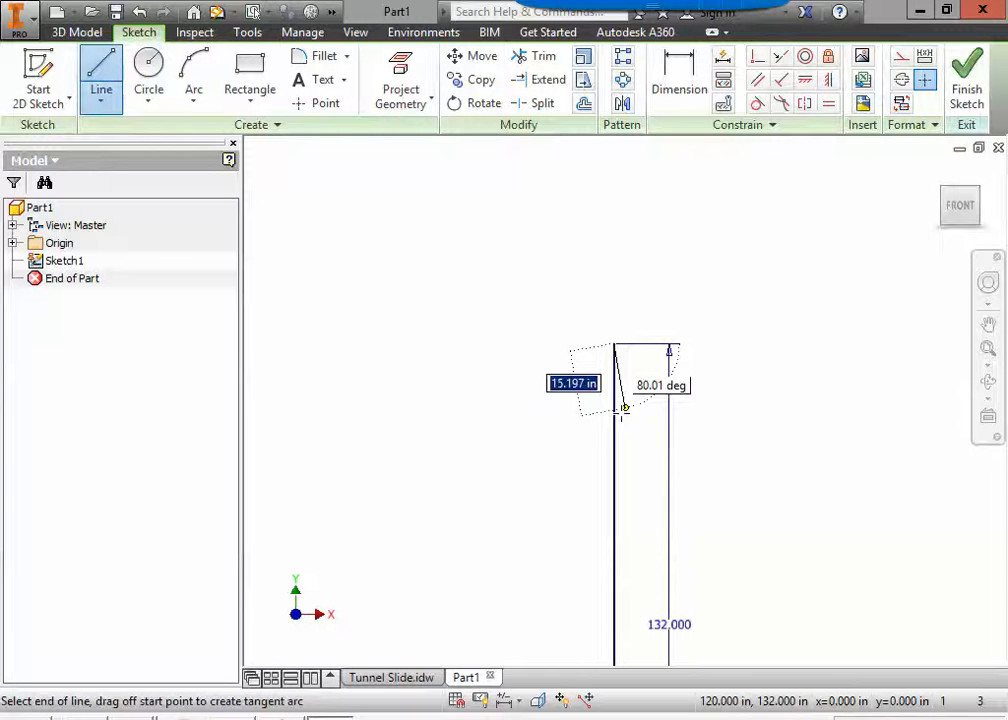
type("36")
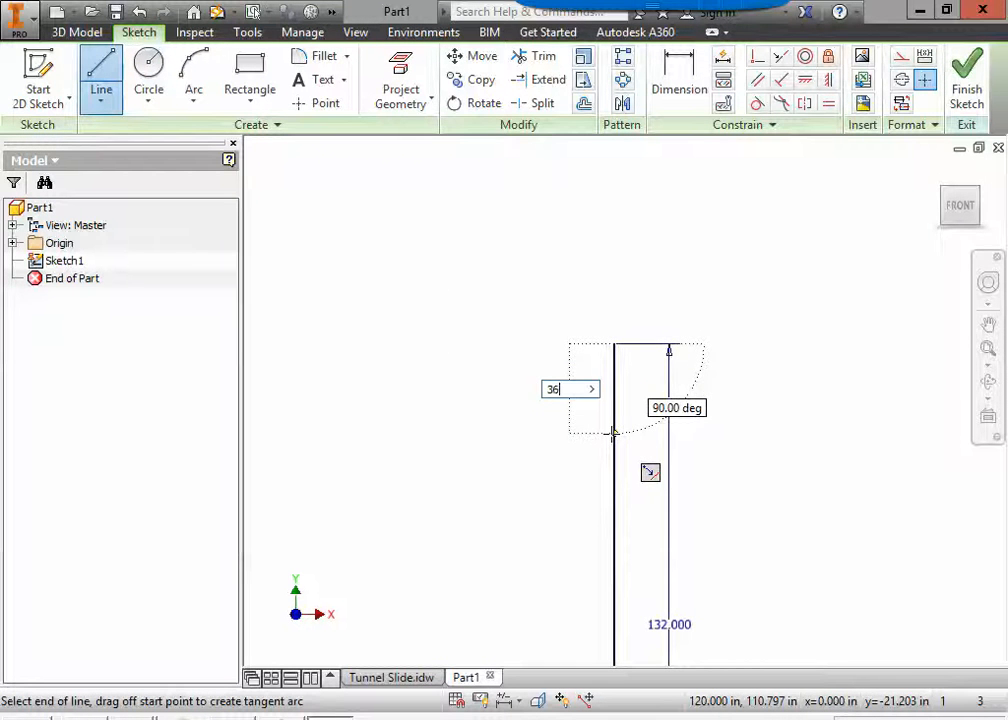
key("Return")
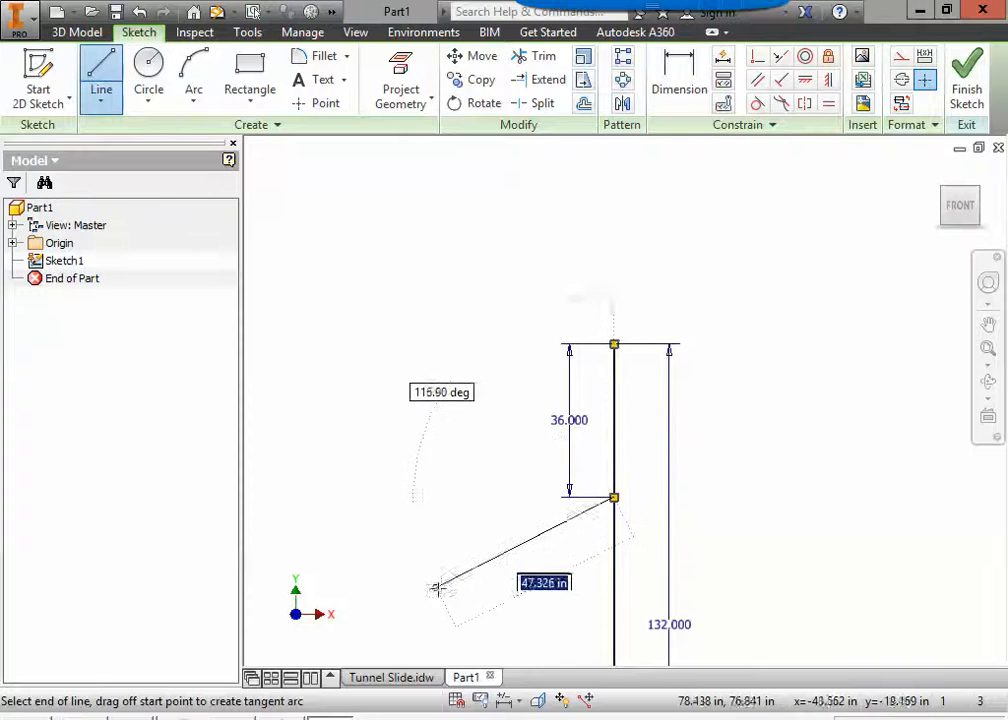
key("Escape")
Delete the 132 in vertical and 120 in horizontal layout lines and move both 36 in dimensions to the outer sides of their lines.
middle_click_drag(450, 613, 556, 450)
scroll(555, 450, "down", 3)
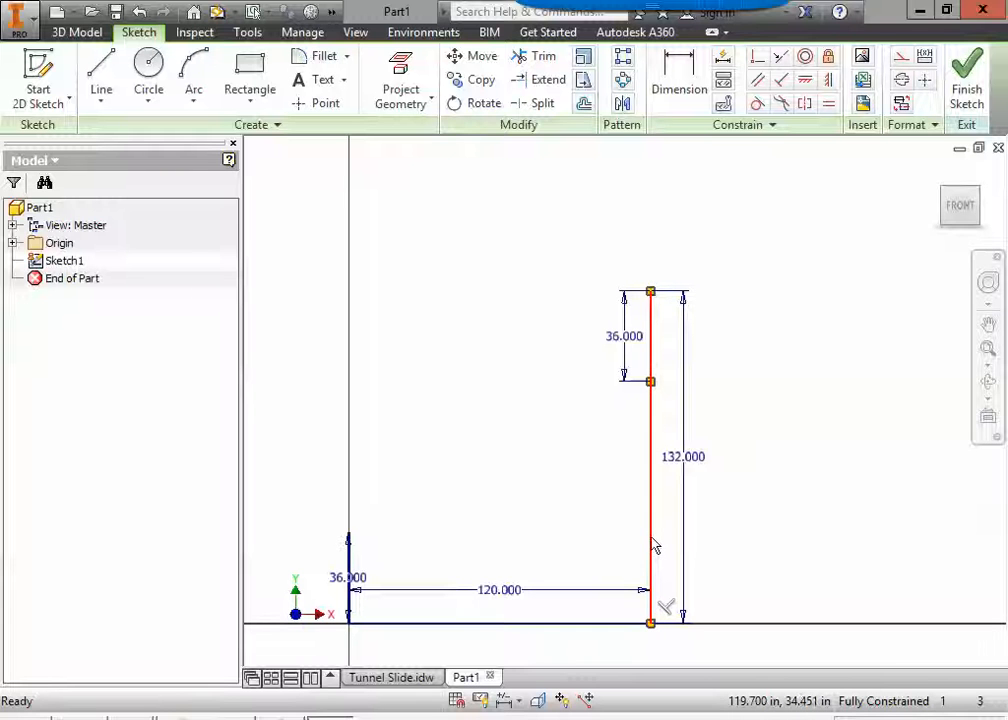
key("Delete")
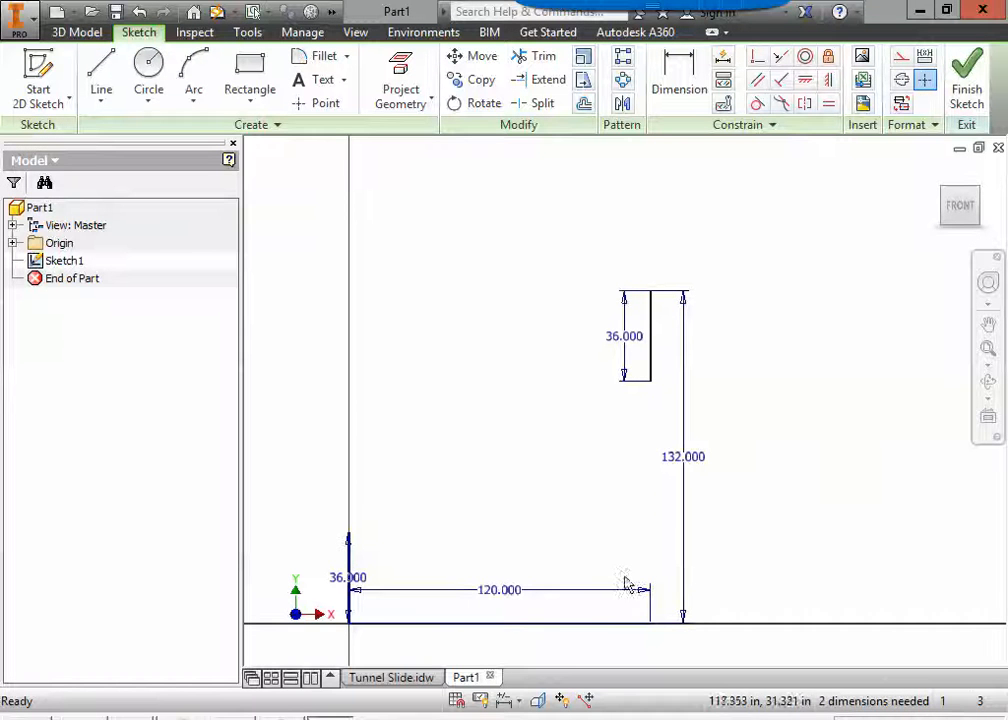
left_click(604, 629)
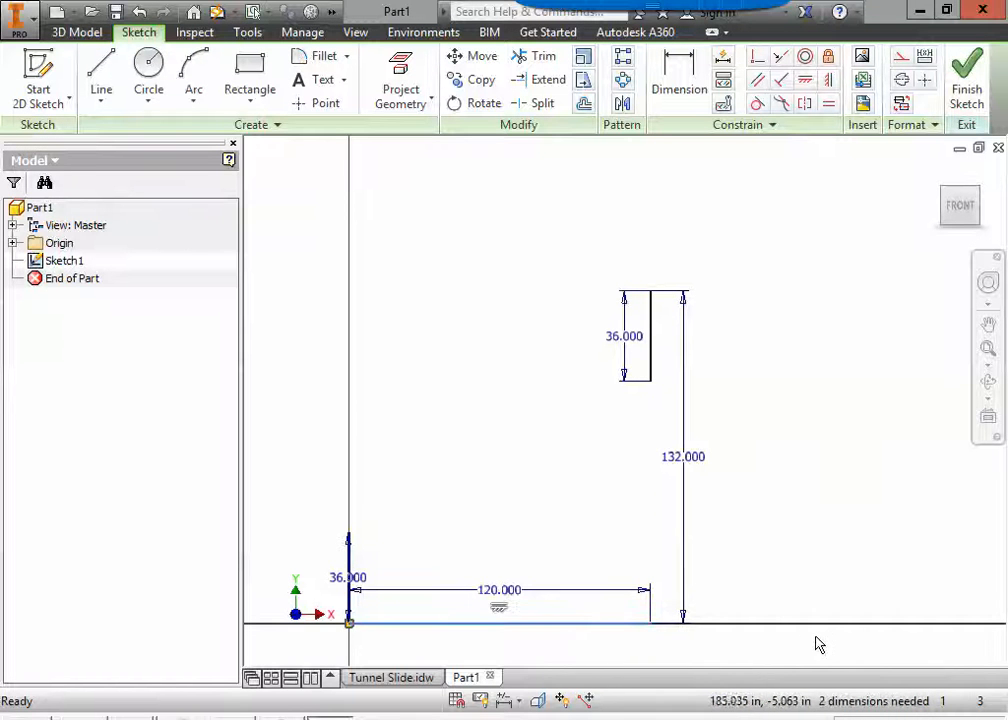
key("Delete")
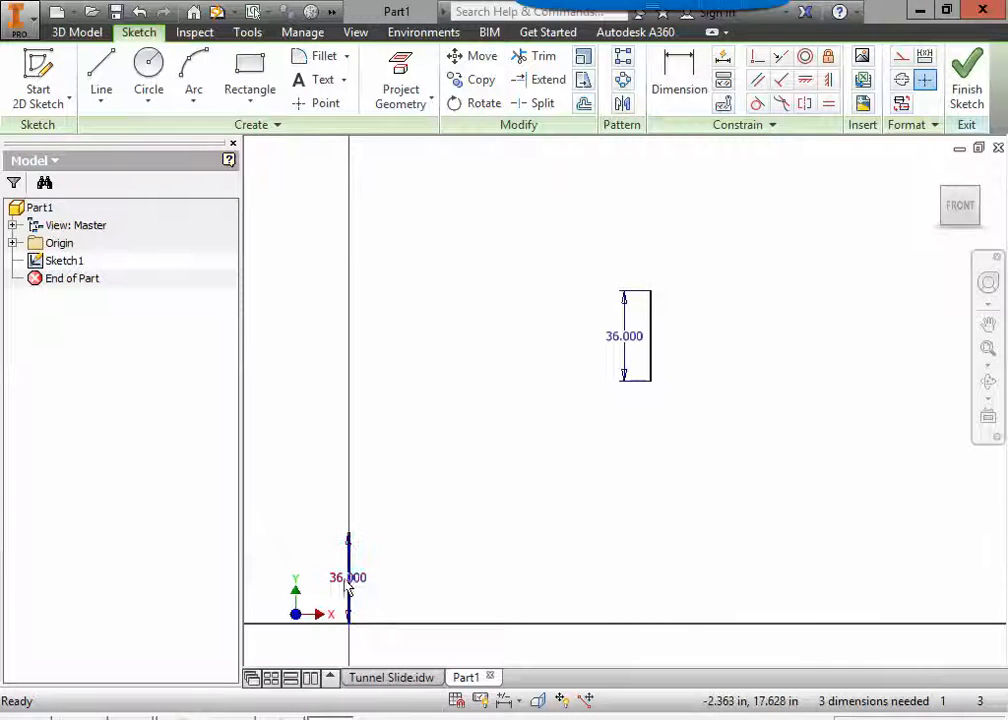
left_click_drag(360, 590, 330, 594)
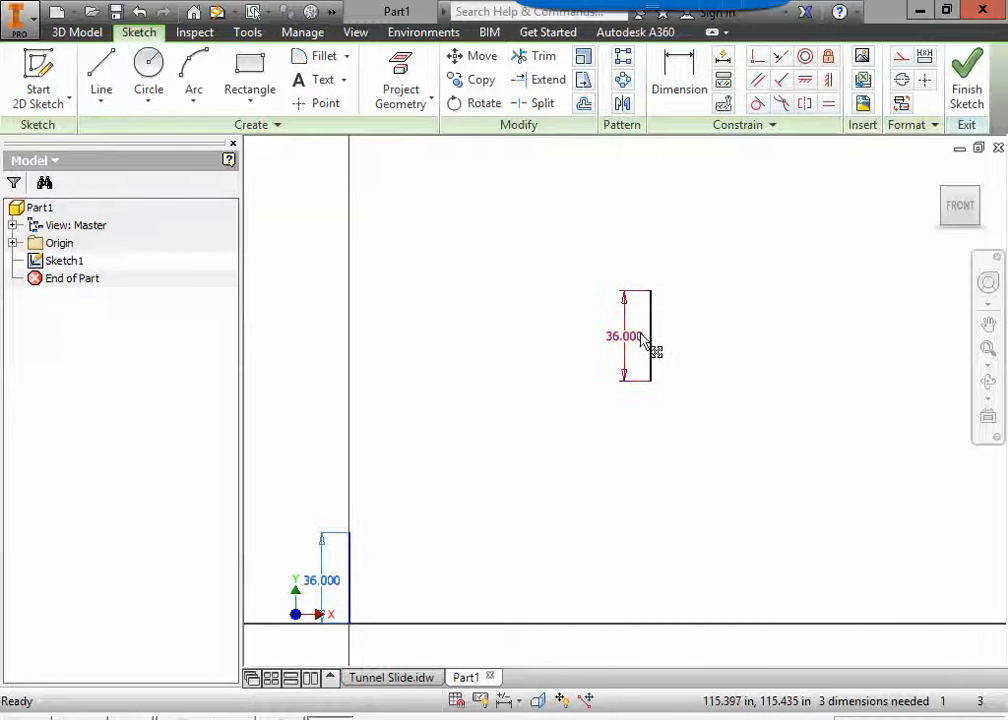
left_click_drag(636, 345, 697, 353)
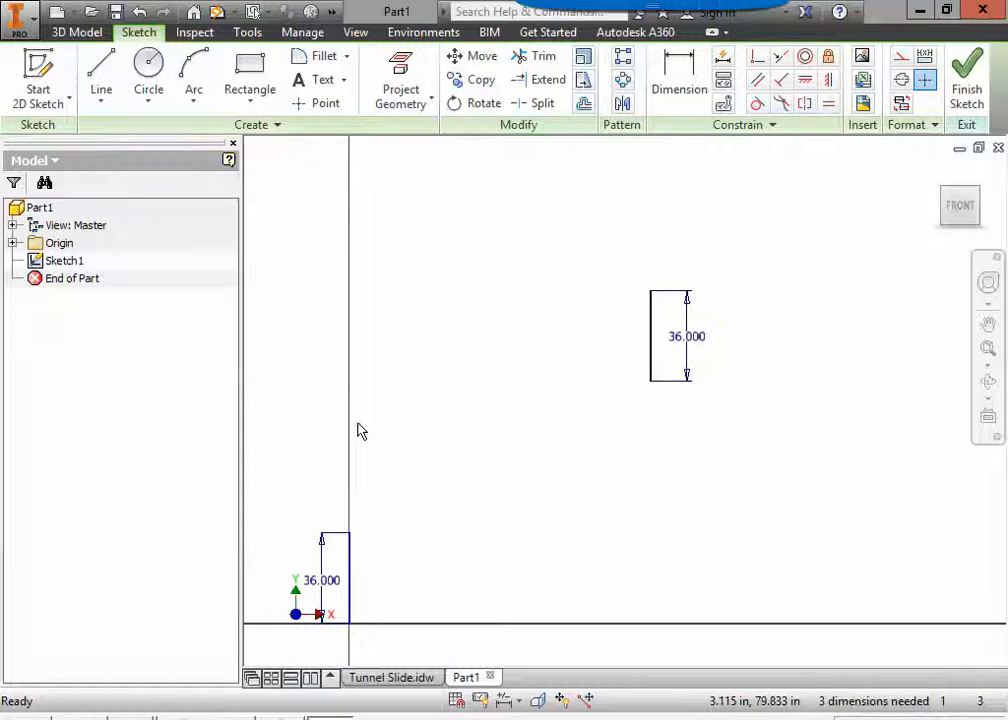
Draw the upper S-curve as an interpolation spline joining the tops of the two 36 in lines through two intermediate points.
left_click(100, 106)
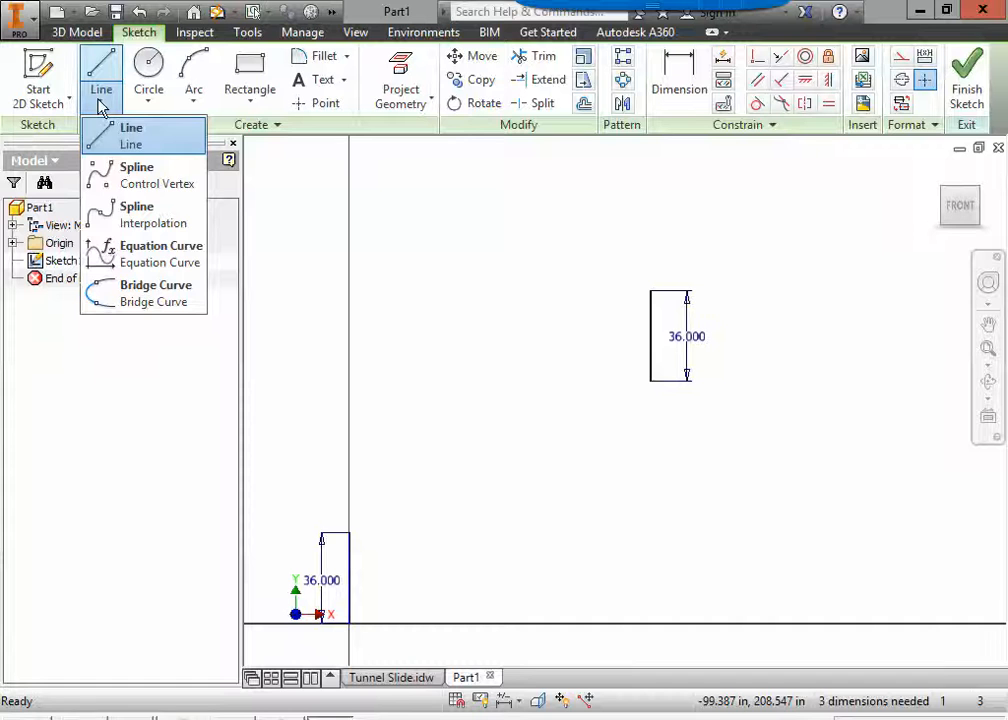
left_click(145, 218)
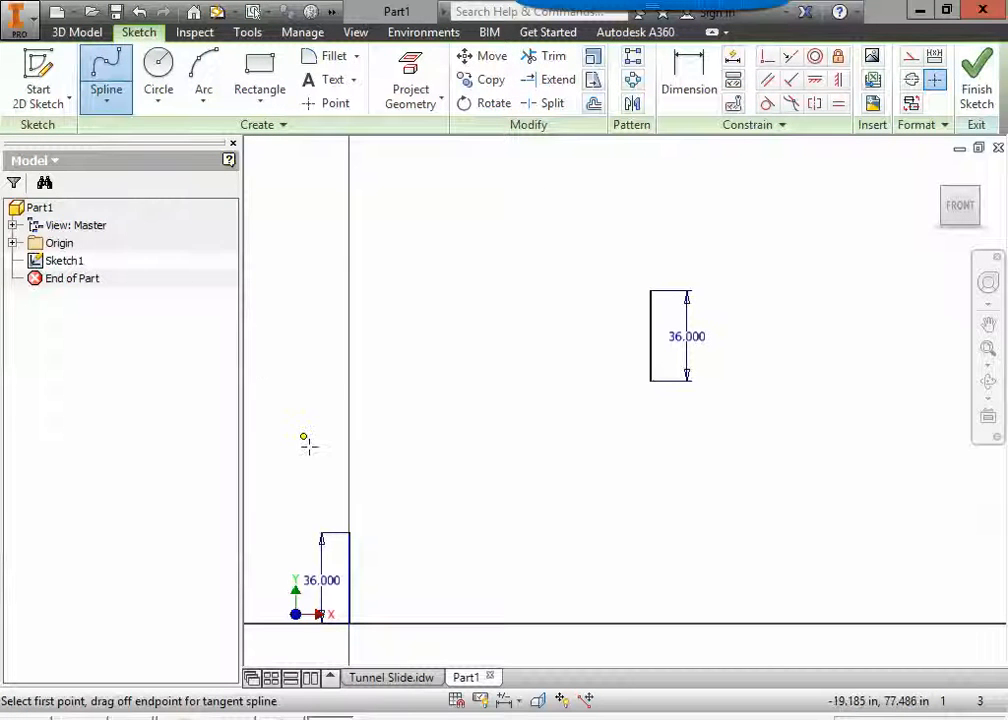
scroll(350, 545, "up", 5)
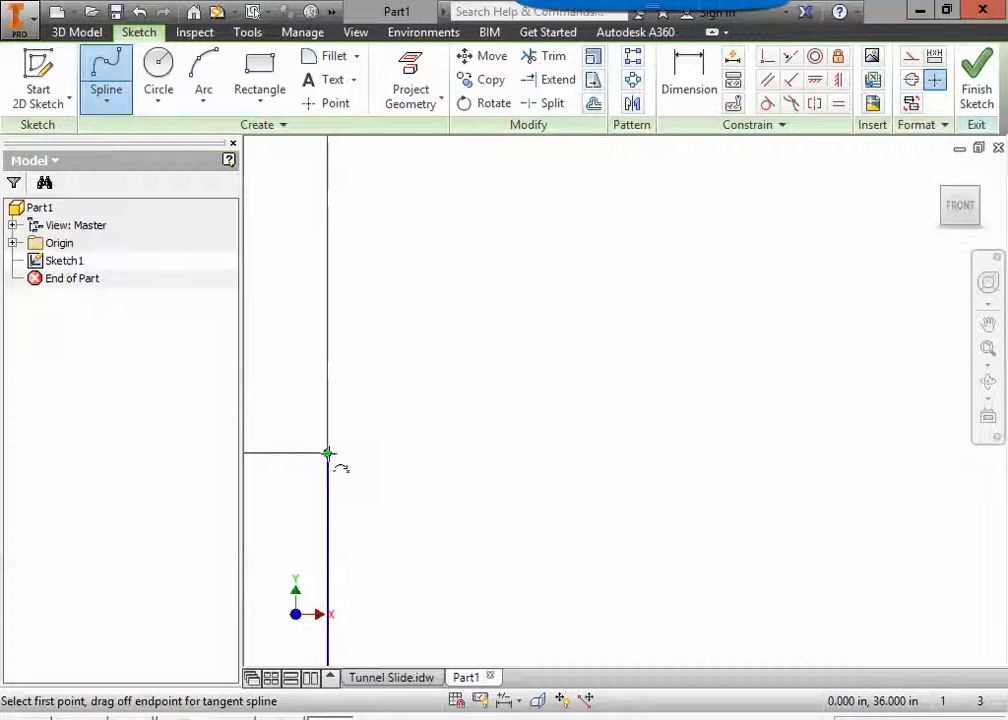
scroll(330, 470, "down", 3)
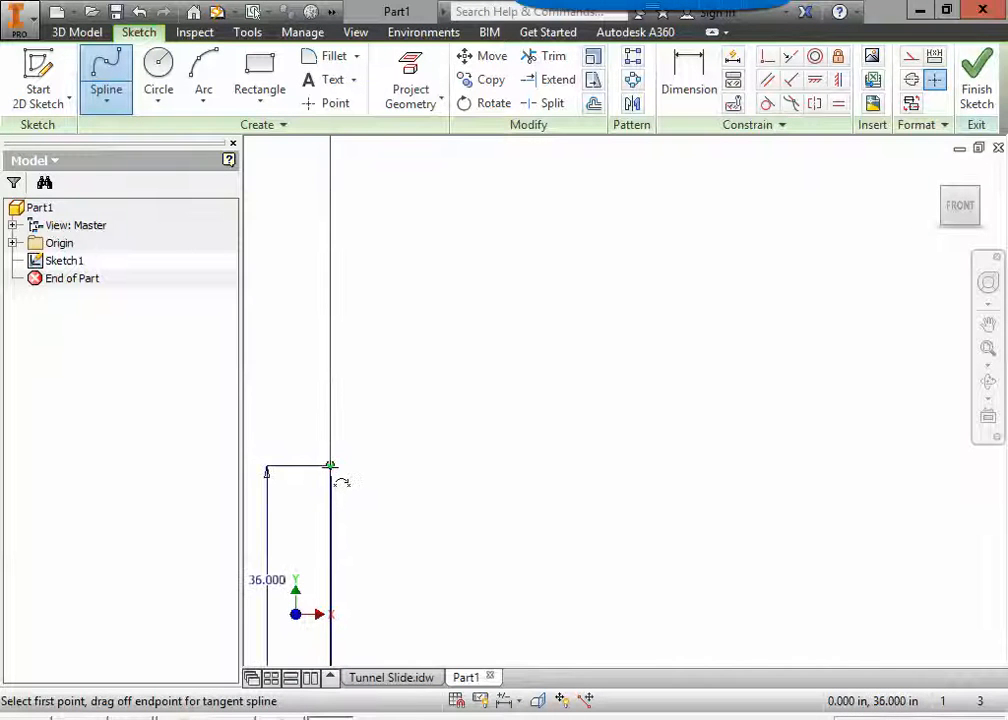
left_click(331, 466)
scroll(418, 436, "down", 5)
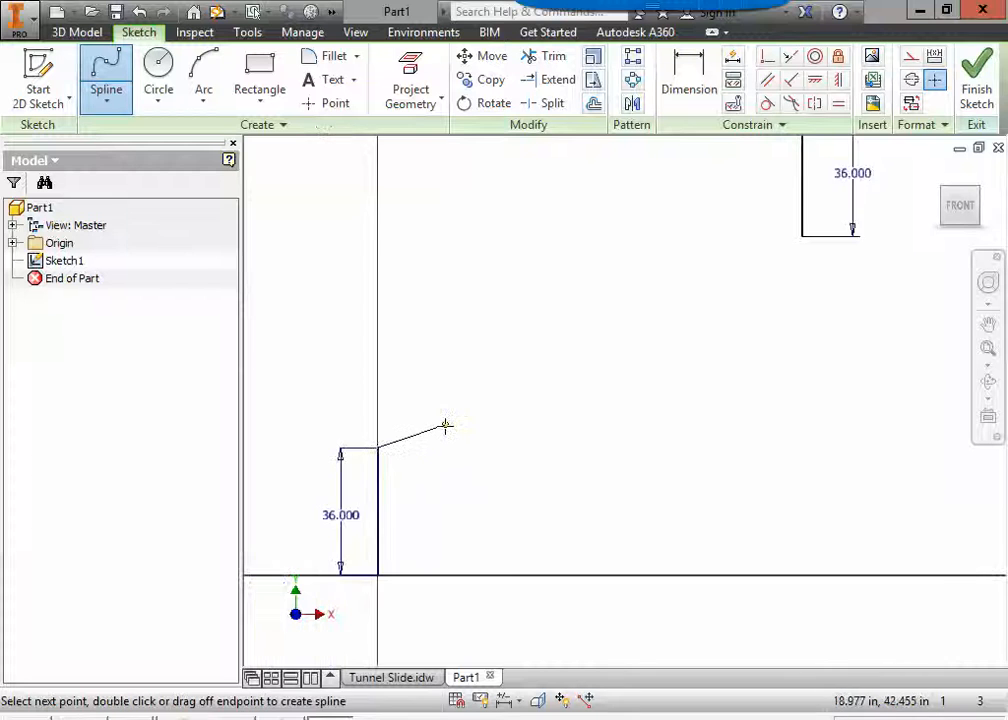
middle_click_drag(445, 437, 407, 513)
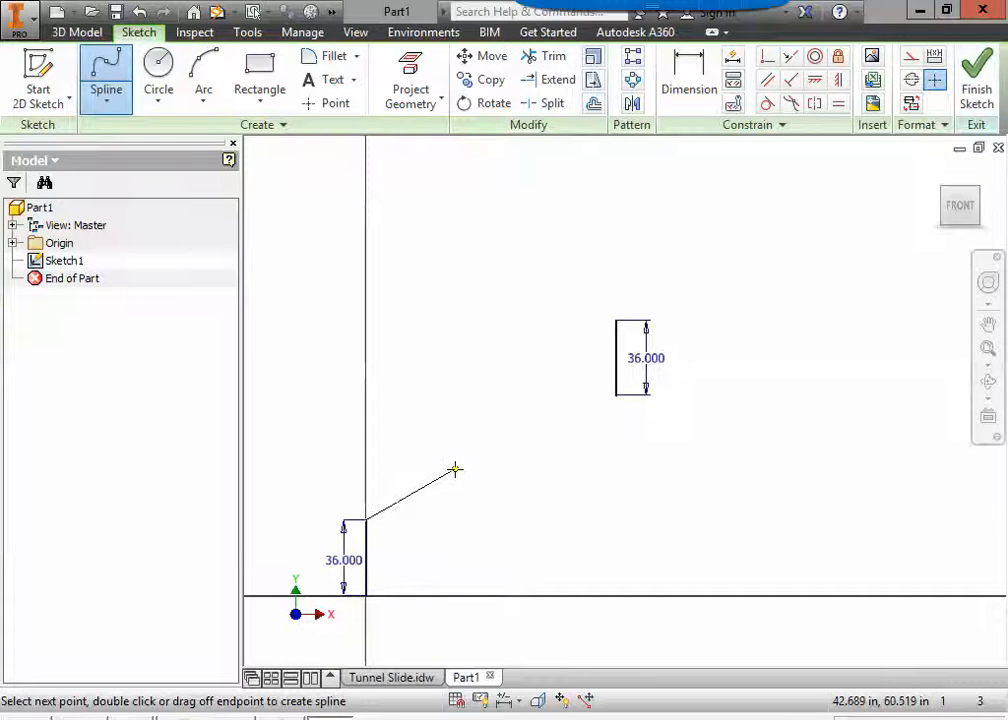
left_click(455, 469)
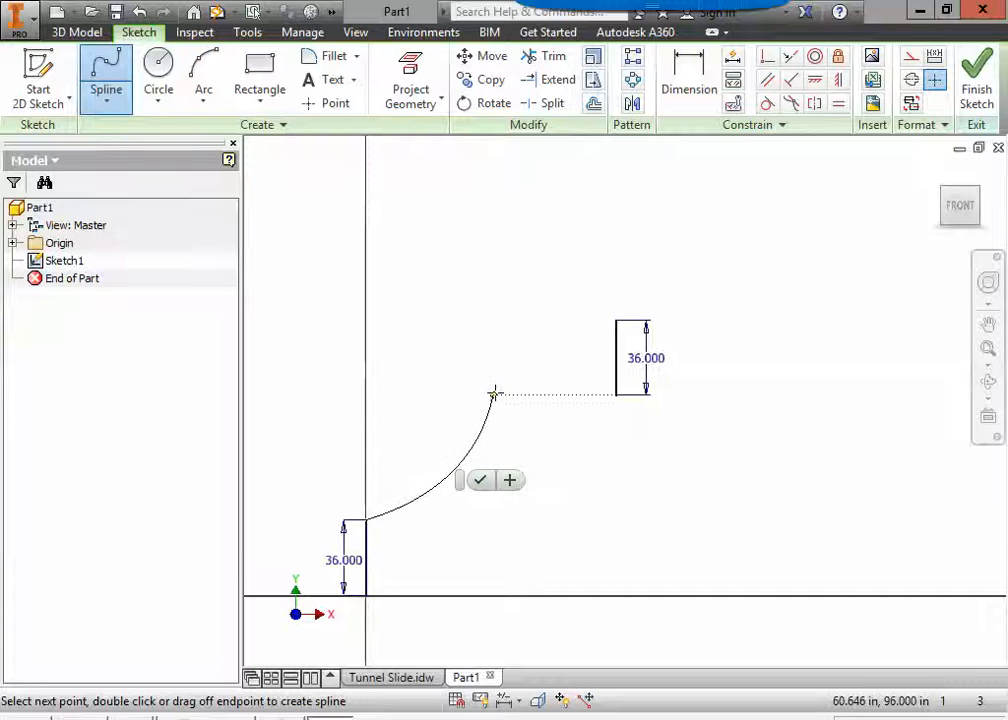
left_click(510, 365)
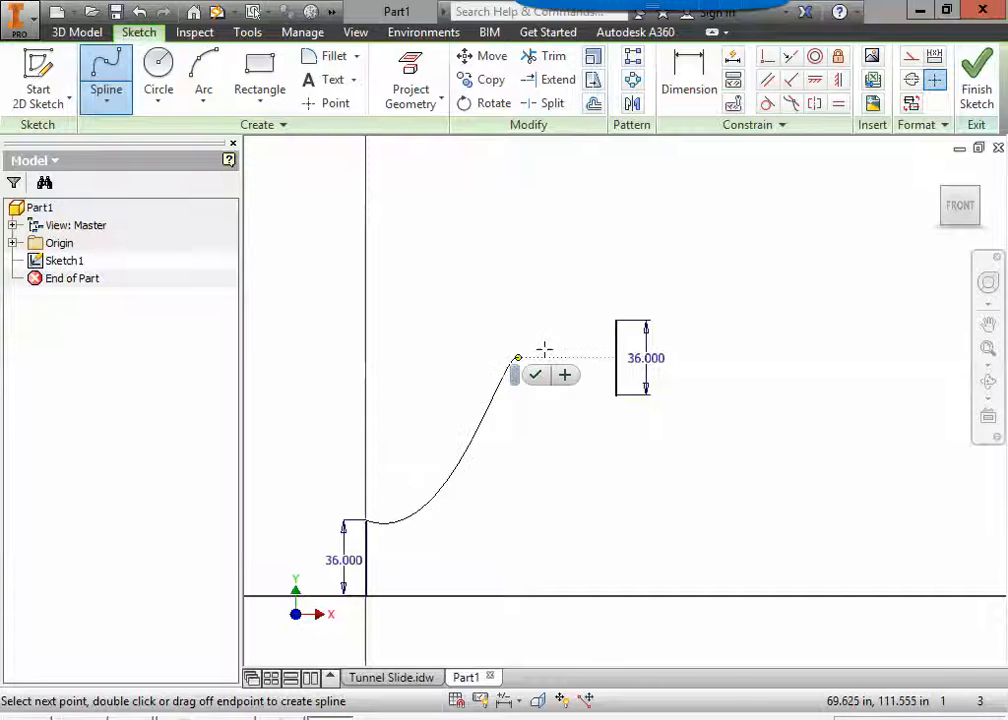
left_click(617, 321)
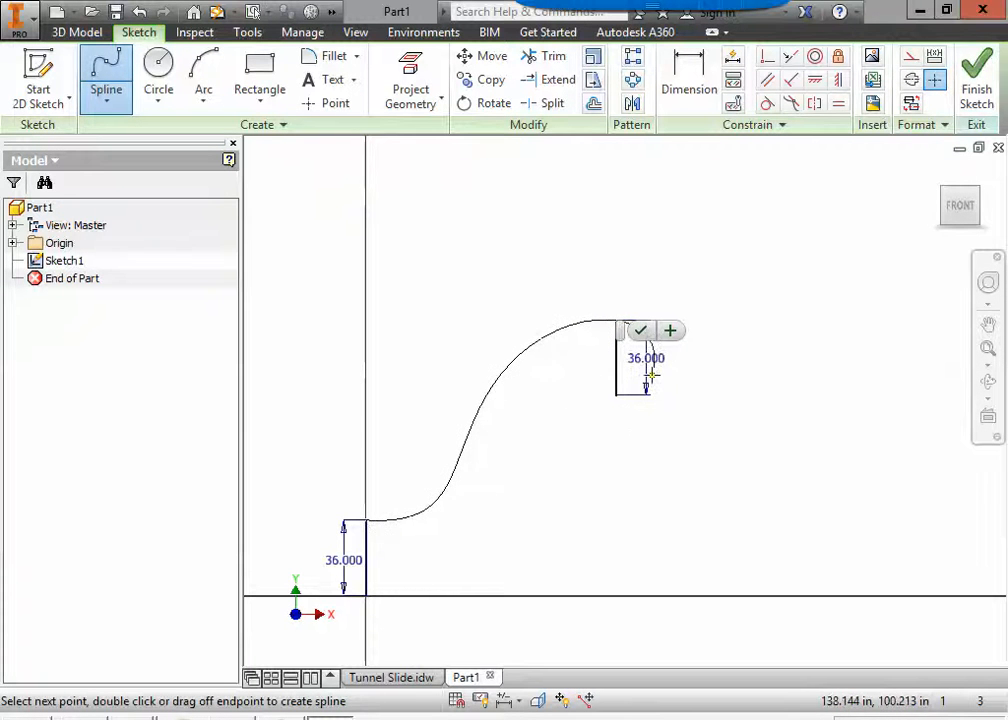
left_click(641, 331)
key("Escape")
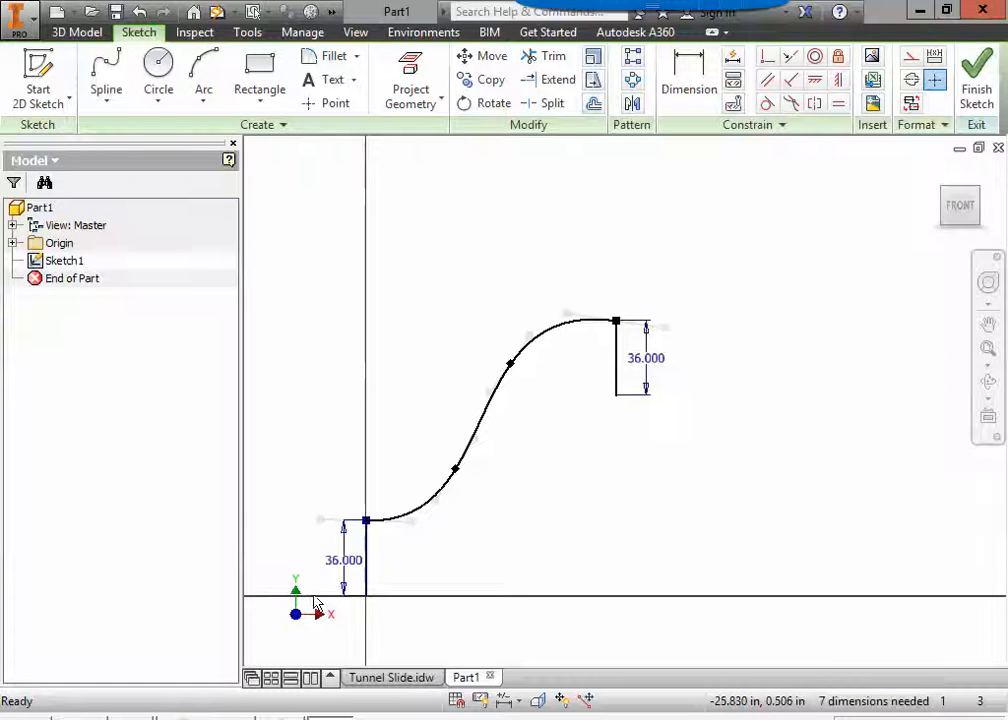
Draw the lower S-curve as an interpolation spline from the origin through two intermediate points to the bottom of the upper 36 in line.
left_click(104, 78)
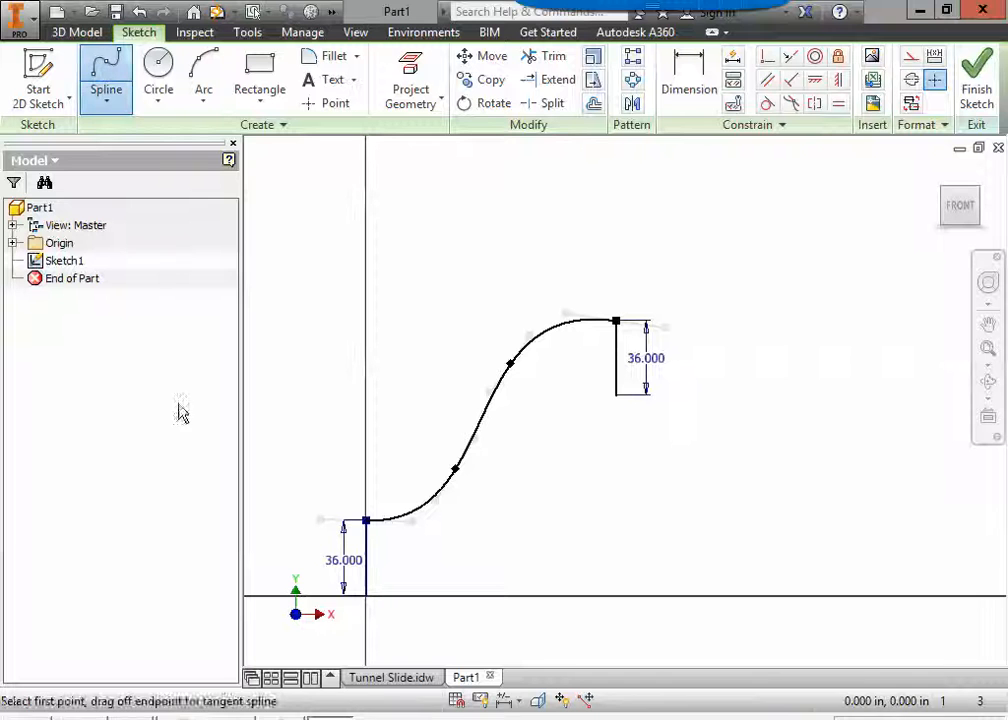
left_click(366, 594)
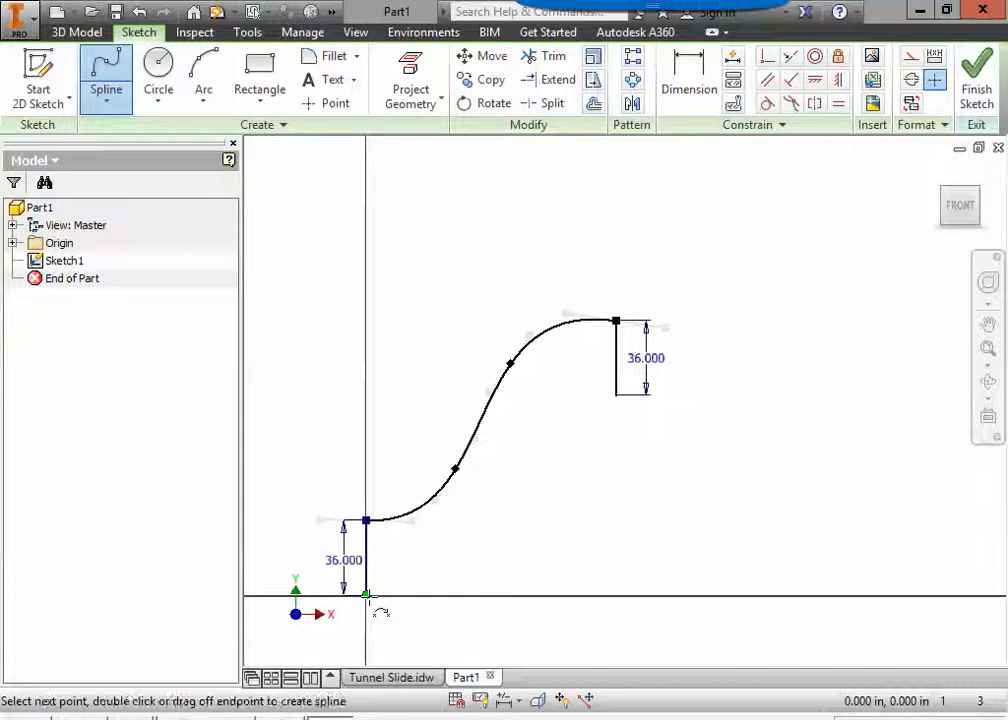
left_click(480, 558)
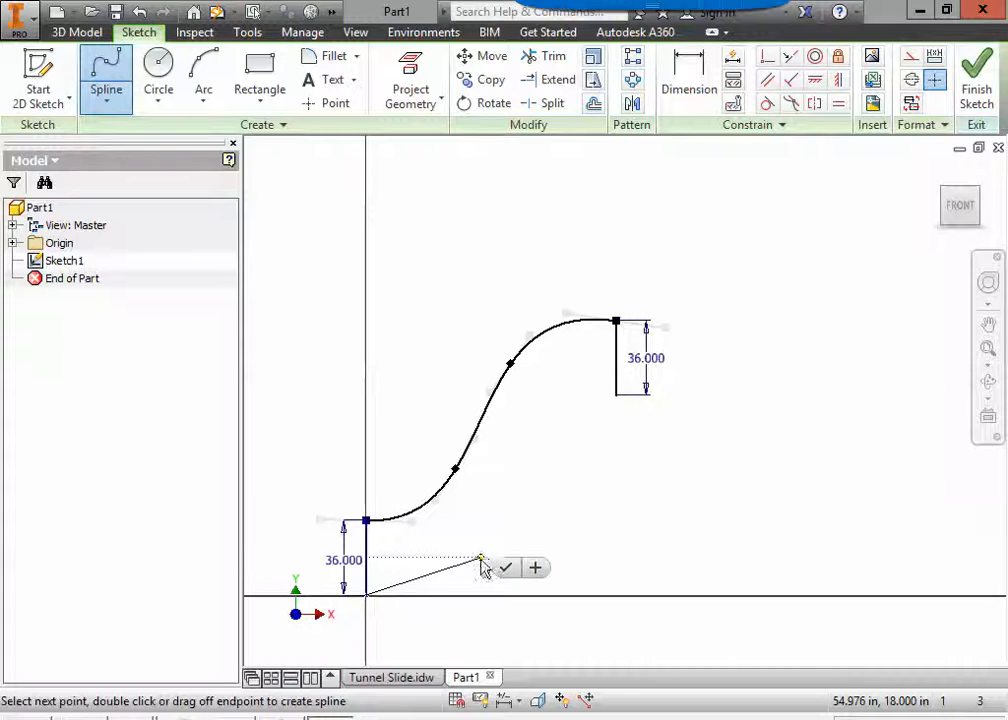
left_click(548, 462)
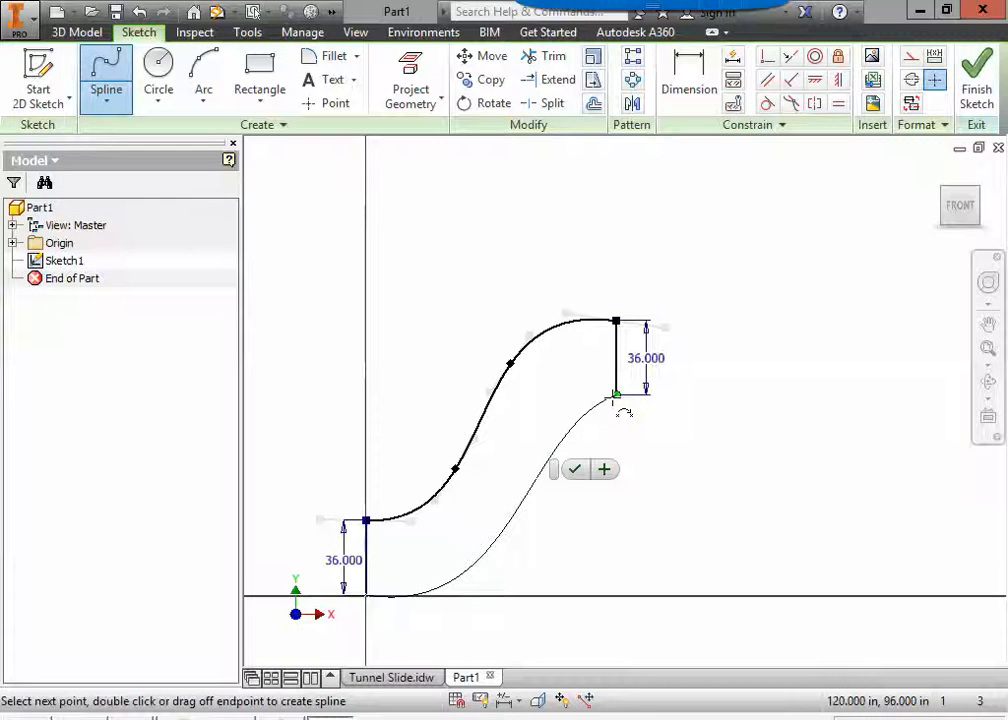
left_click(616, 396)
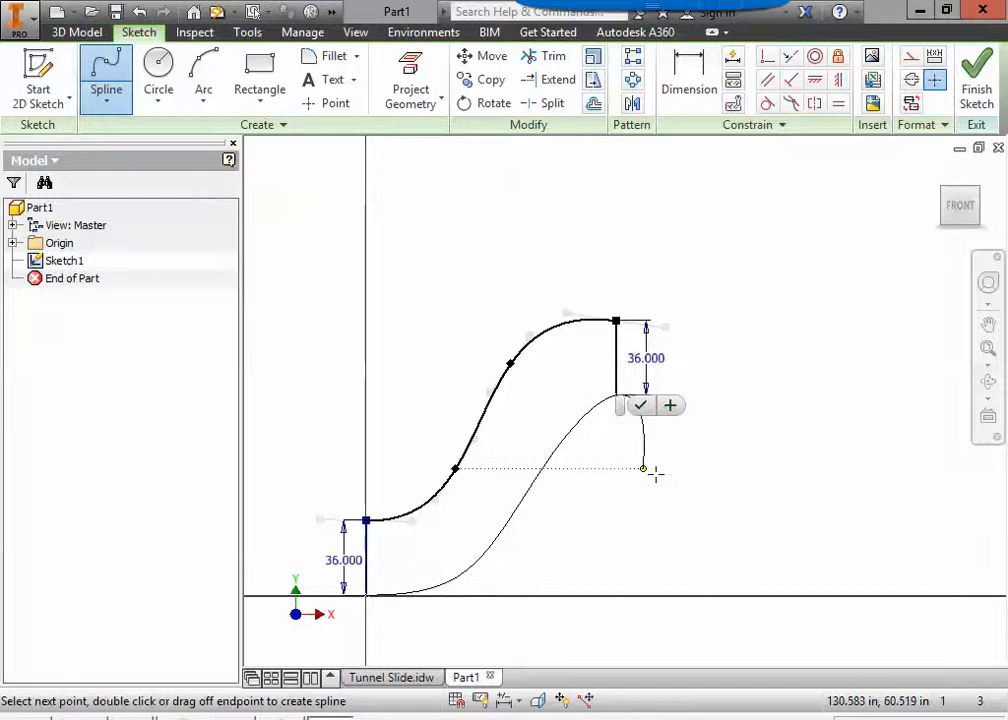
left_click(640, 405)
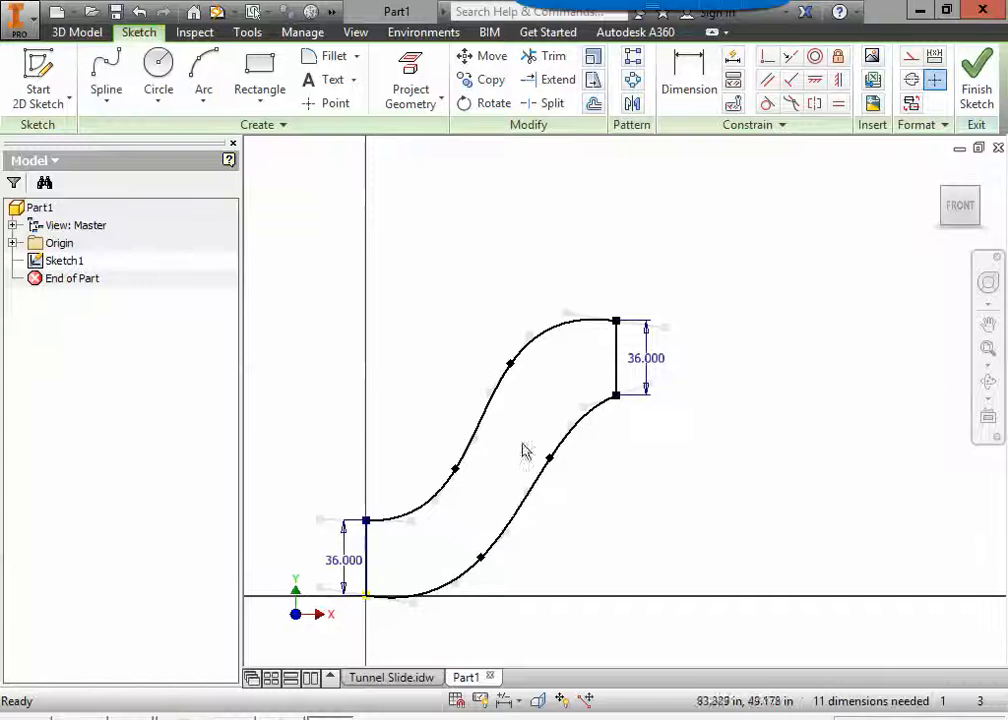
Move both intermediate points of the lower spline slightly upward so its start does not dip below the horizontal axis.
mouse_move(550, 459)
left_mouse_down()
mouse_move(549, 435)
mouse_move(548, 452)
left_mouse_up()
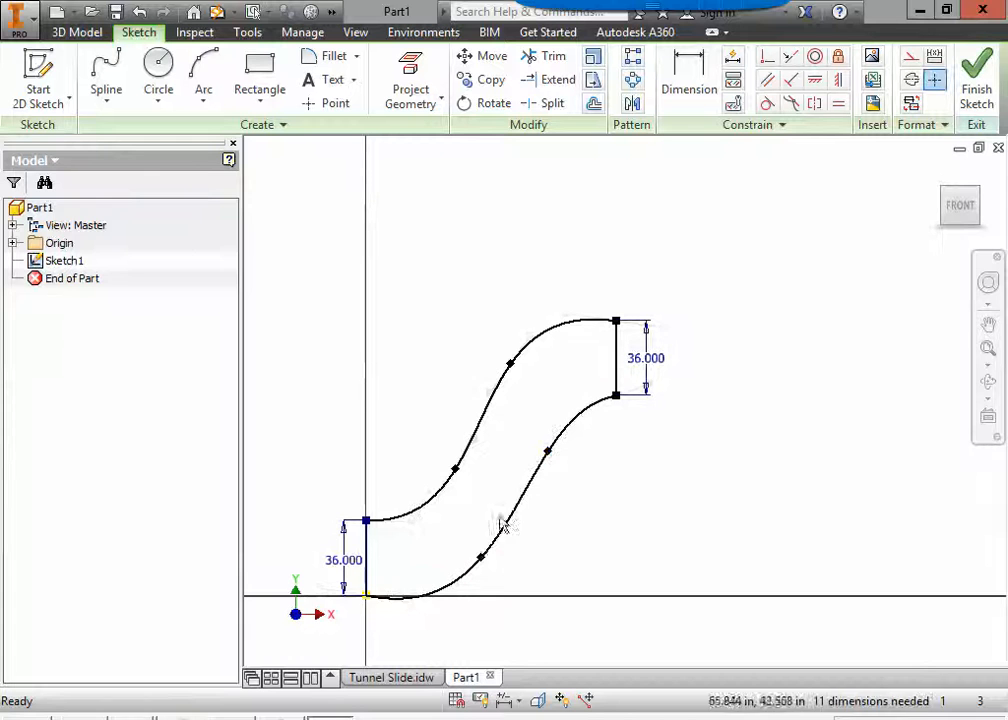
left_click(482, 557)
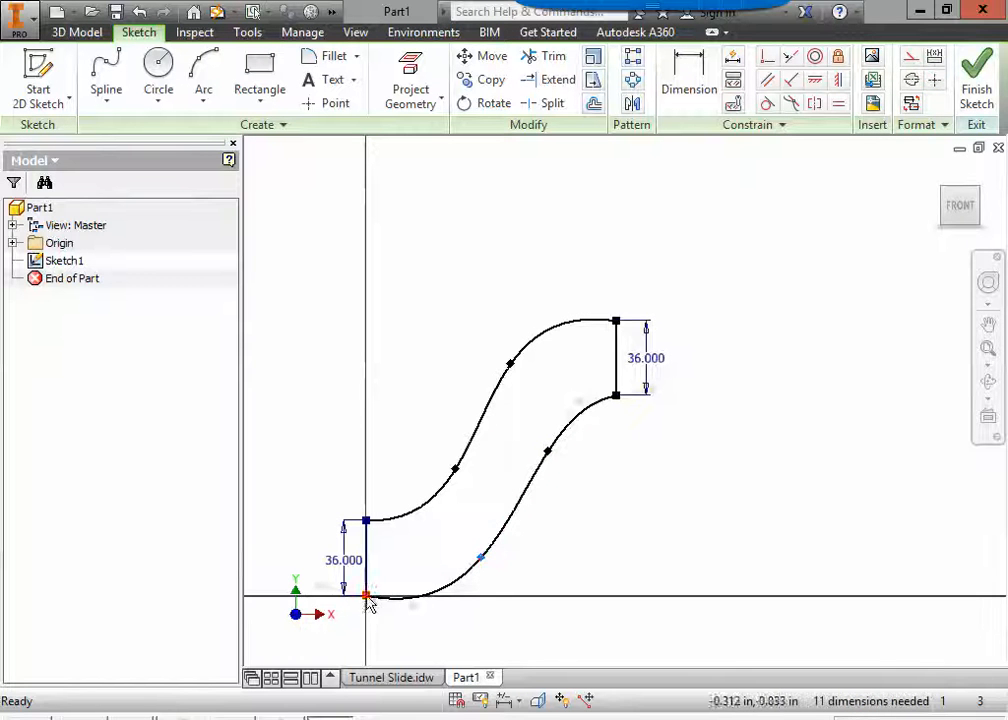
left_click_drag(481, 560, 484, 545)
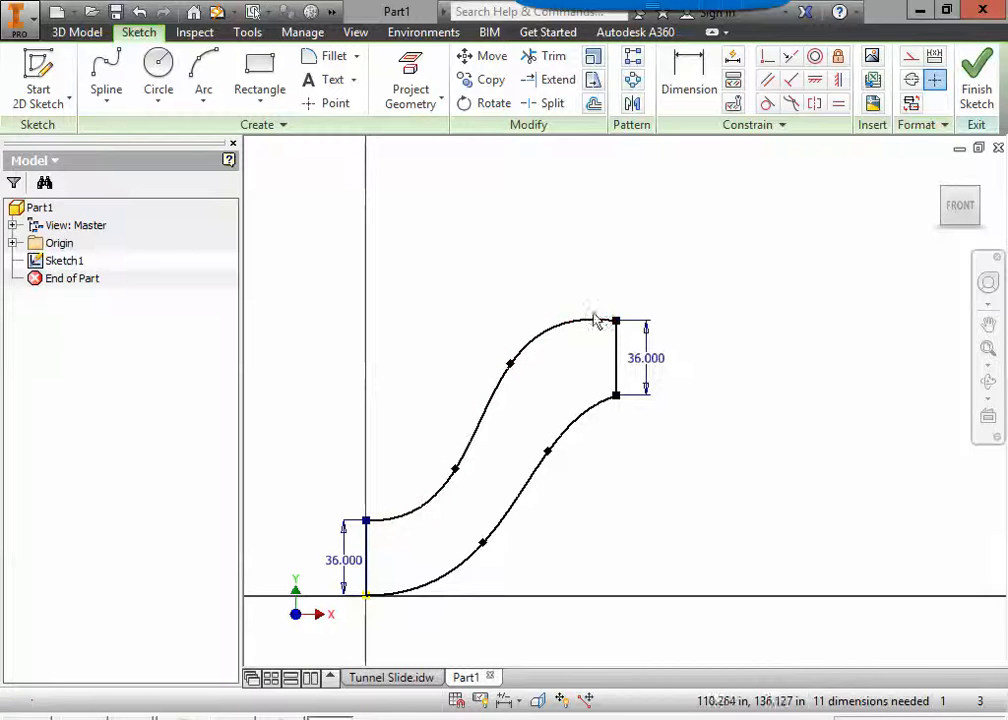
Smooth the upper spline by shifting its upper intermediate point down and outward and its lower one slightly inward, and finish the sketch.
left_click_drag(510, 368, 516, 374)
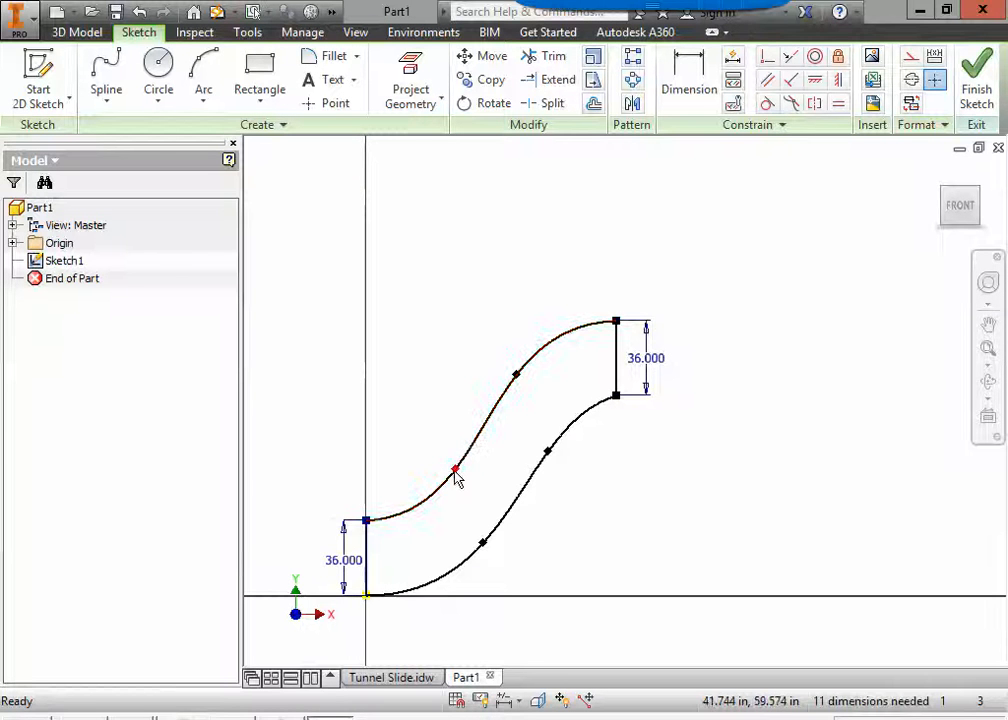
left_click_drag(458, 476, 448, 474)
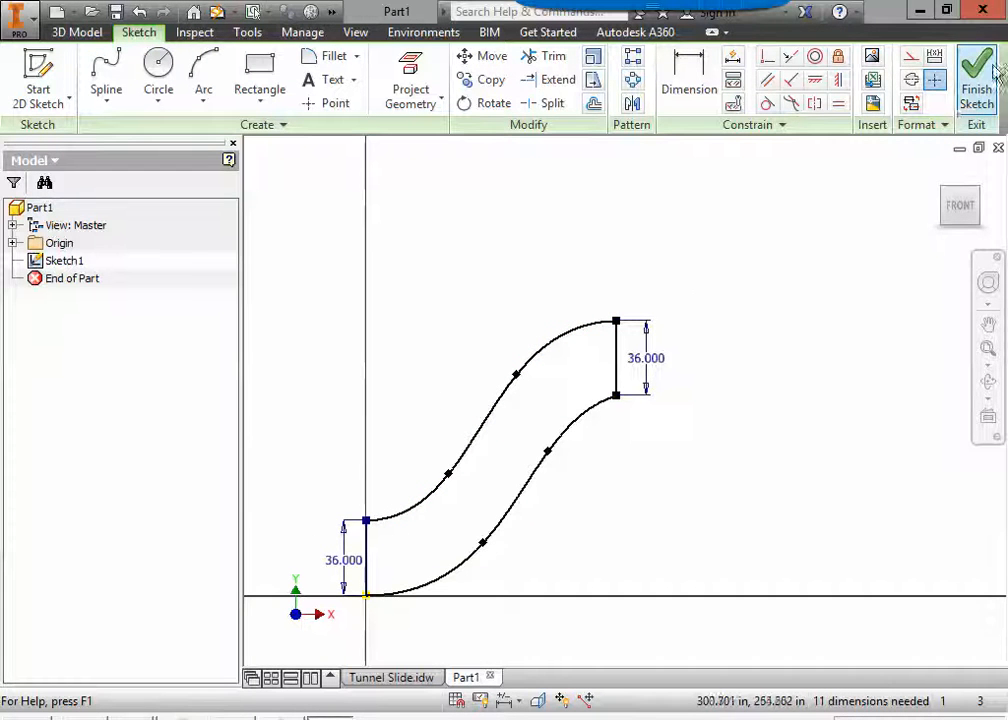
left_click(977, 97)
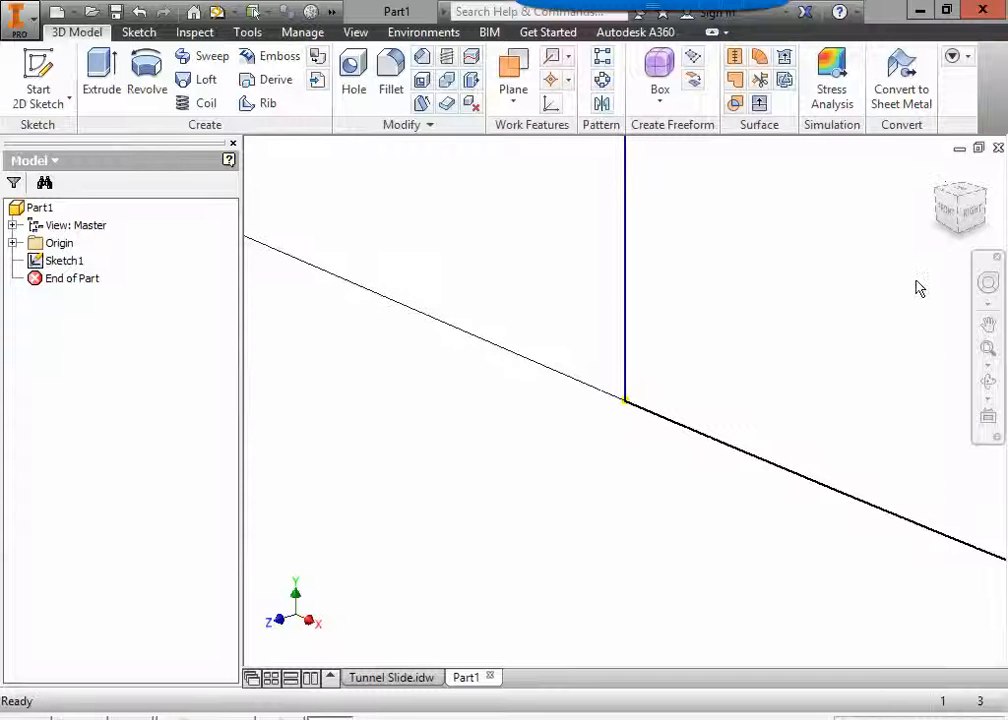
Check the slide's width dimension in the top view of the Tunnel Slide drawing and return to the part.
left_click(937, 173)
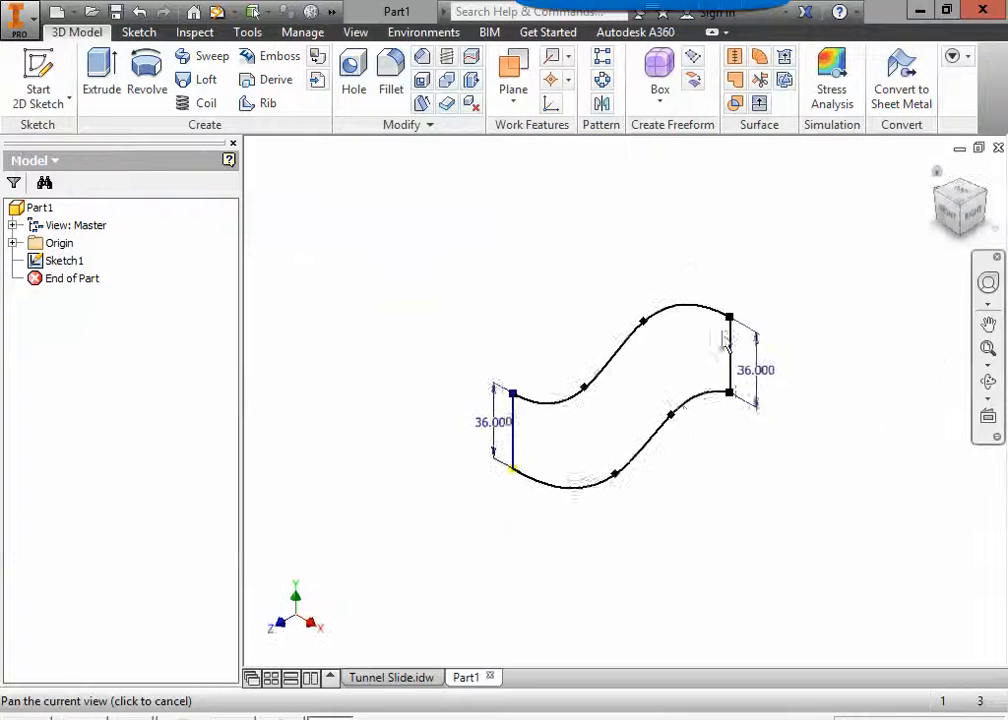
left_click(405, 680)
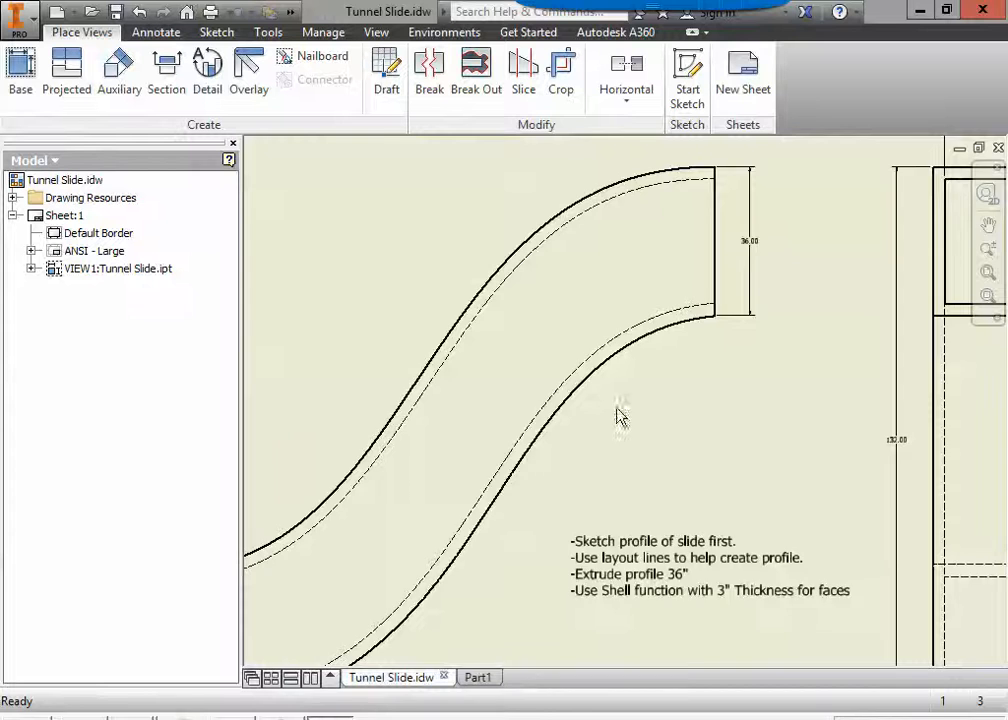
scroll(637, 421, "down", 3)
scroll(558, 513, "up", 2)
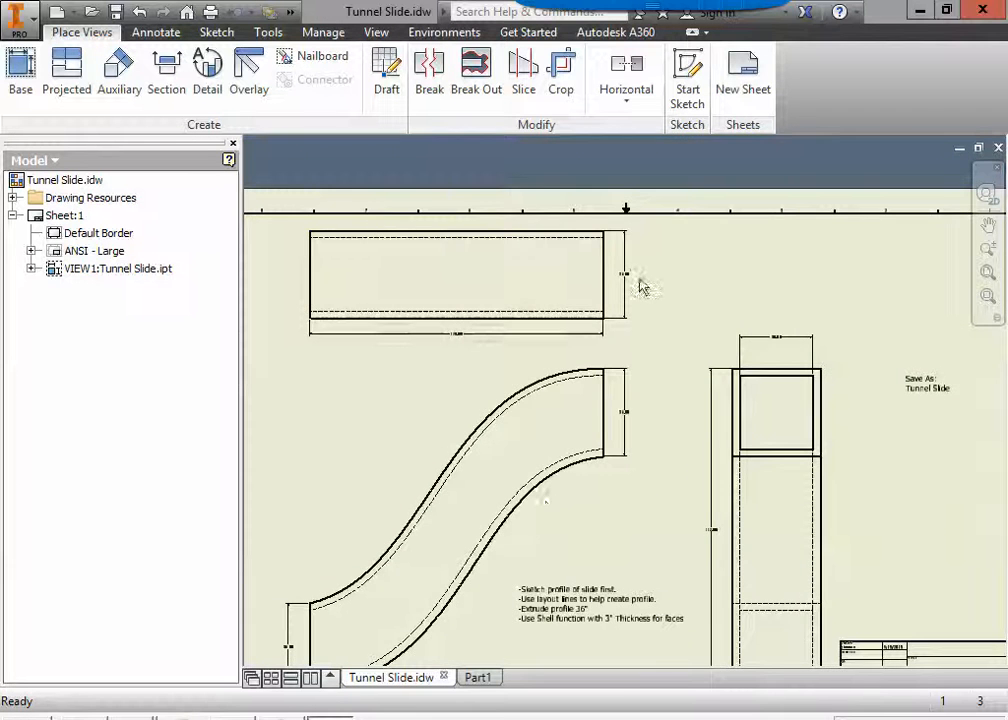
scroll(641, 286, "up", 4)
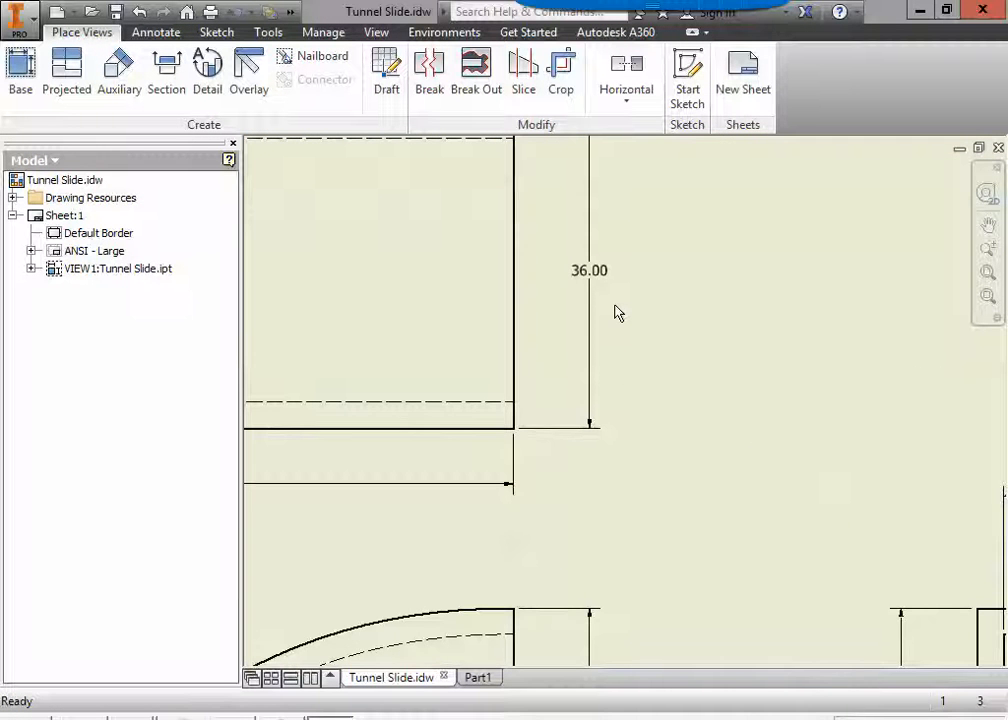
scroll(617, 313, "down", 3)
scroll(612, 400, "down", 1)
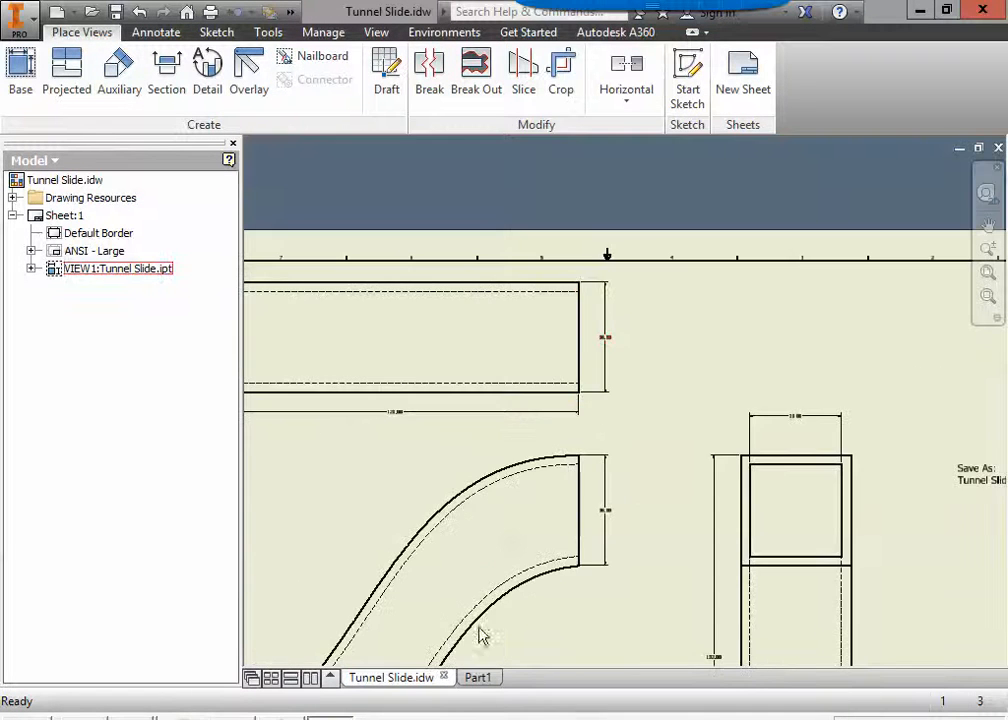
left_click(480, 679)
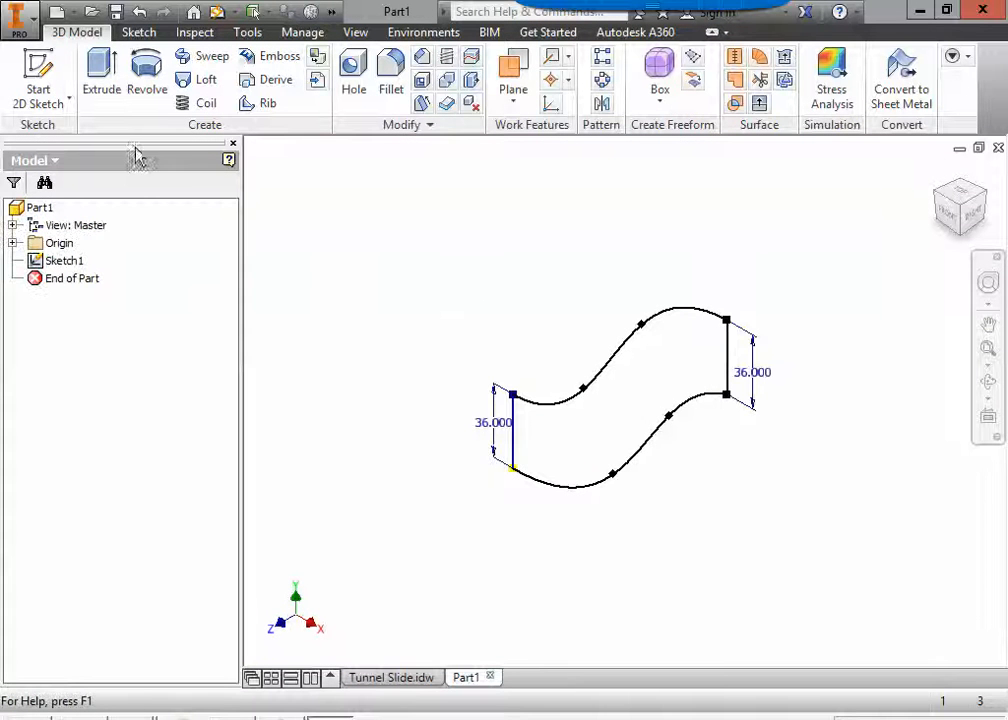
Extrude the closed S-shaped slide profile a distance of 36 in as a solid.
left_click(101, 75)
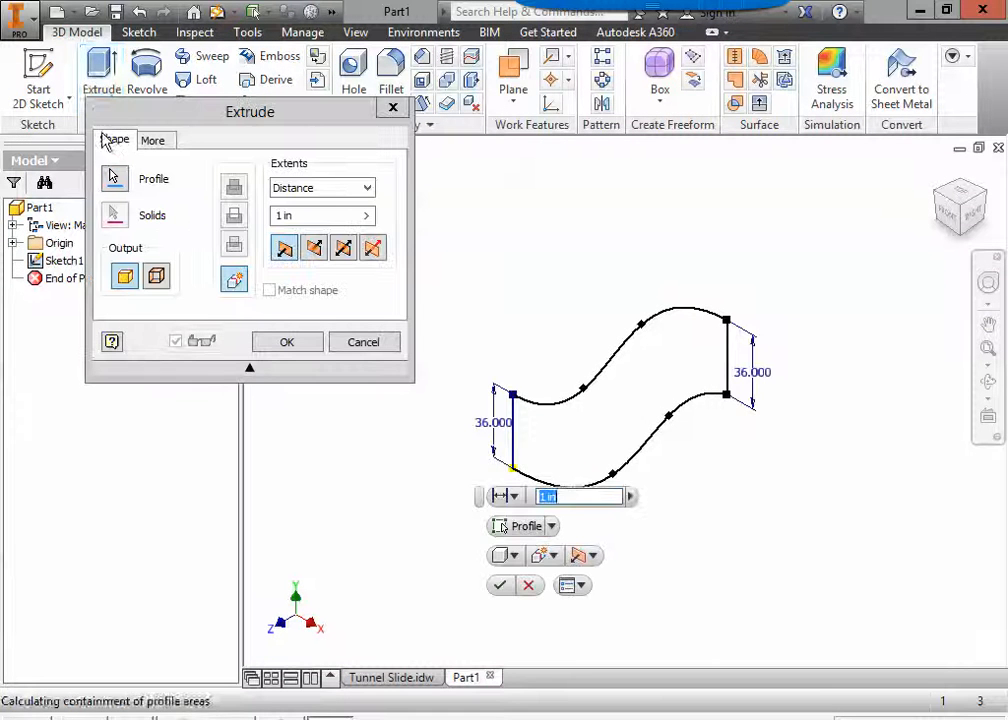
left_click(331, 216)
type("36")
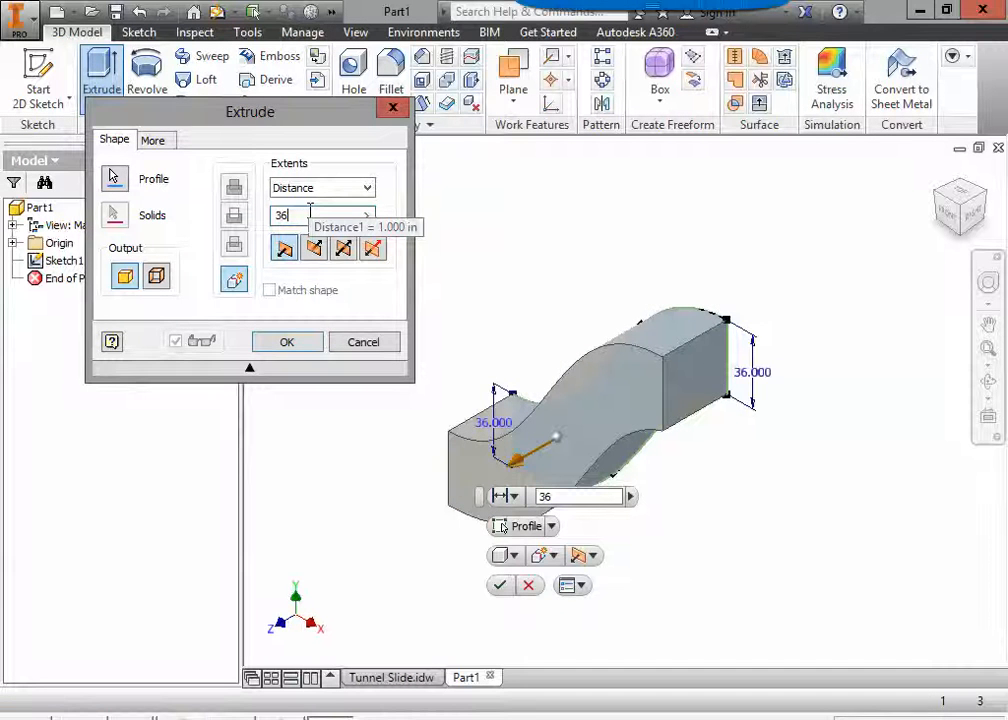
key("Return")
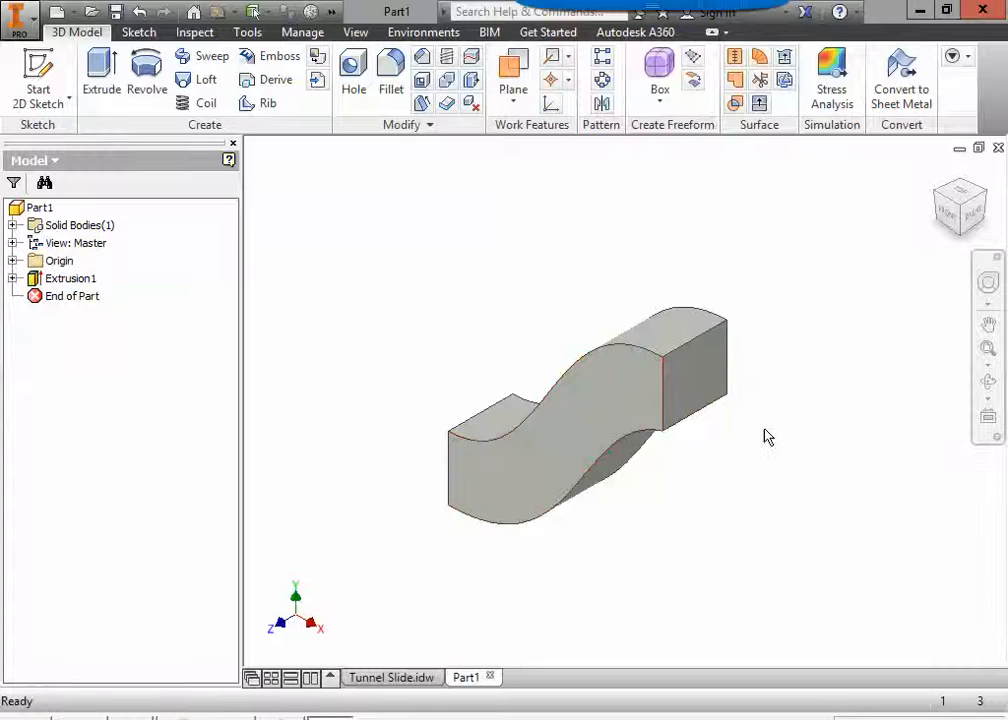
middle_click_drag(785, 487, 785, 459, "shift")
Read the modelling notes on the Tunnel Slide drawing for the shell instructions and return to the part.
left_click(400, 679)
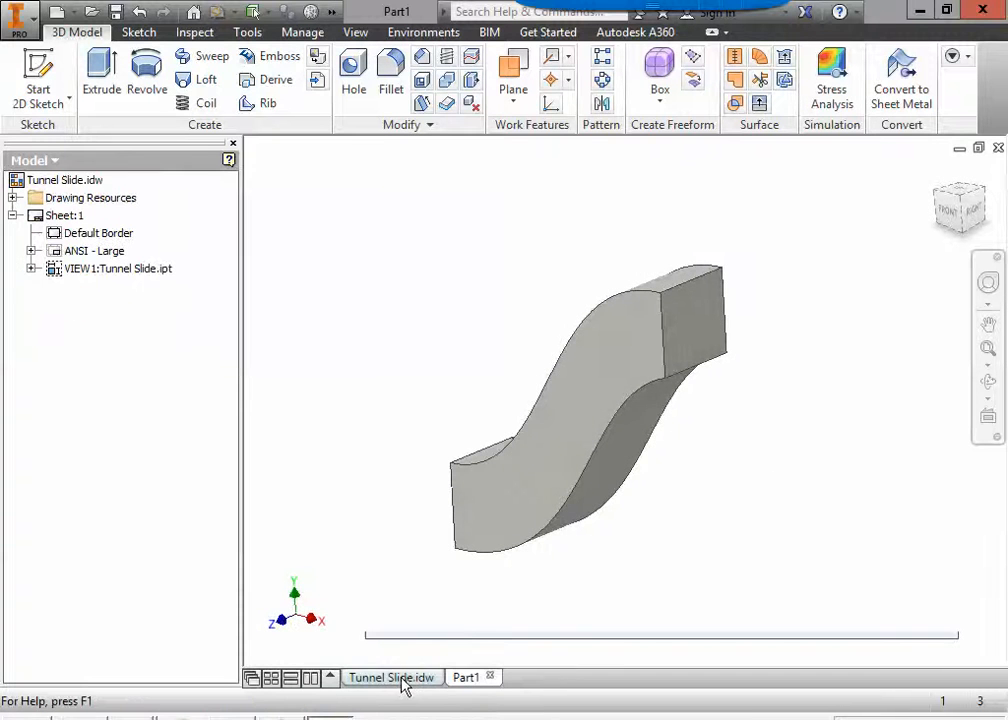
mouse_move(578, 515)
middle_mouse_down()
mouse_move(662, 503)
mouse_move(572, 333)
middle_mouse_up()
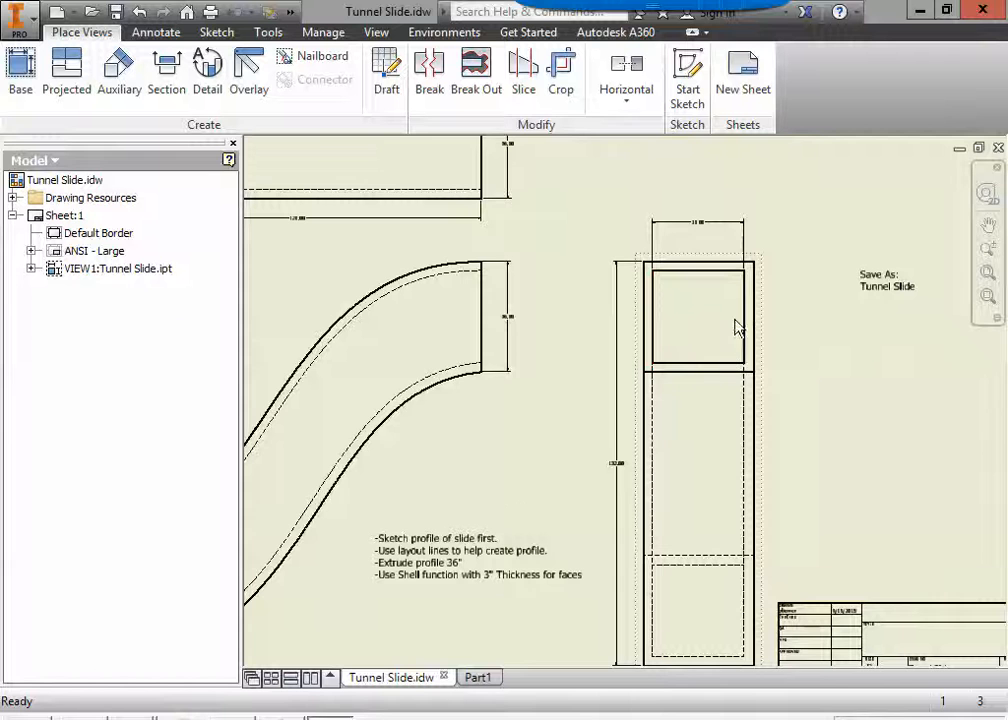
middle_click_drag(508, 504, 569, 432)
left_click(484, 489)
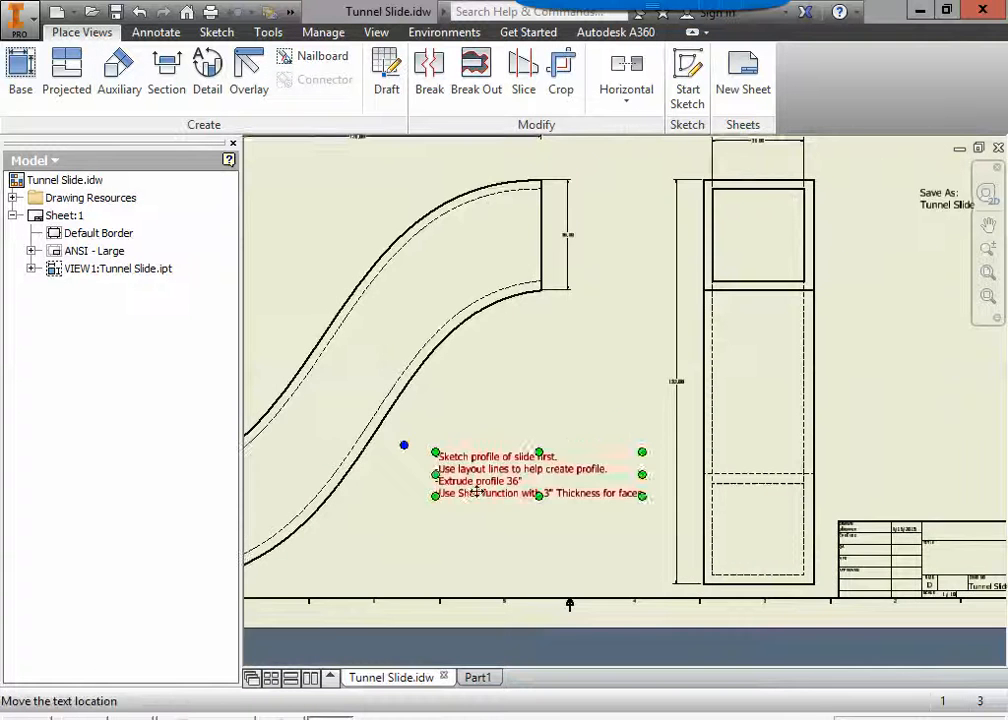
scroll(484, 489, "up", 3)
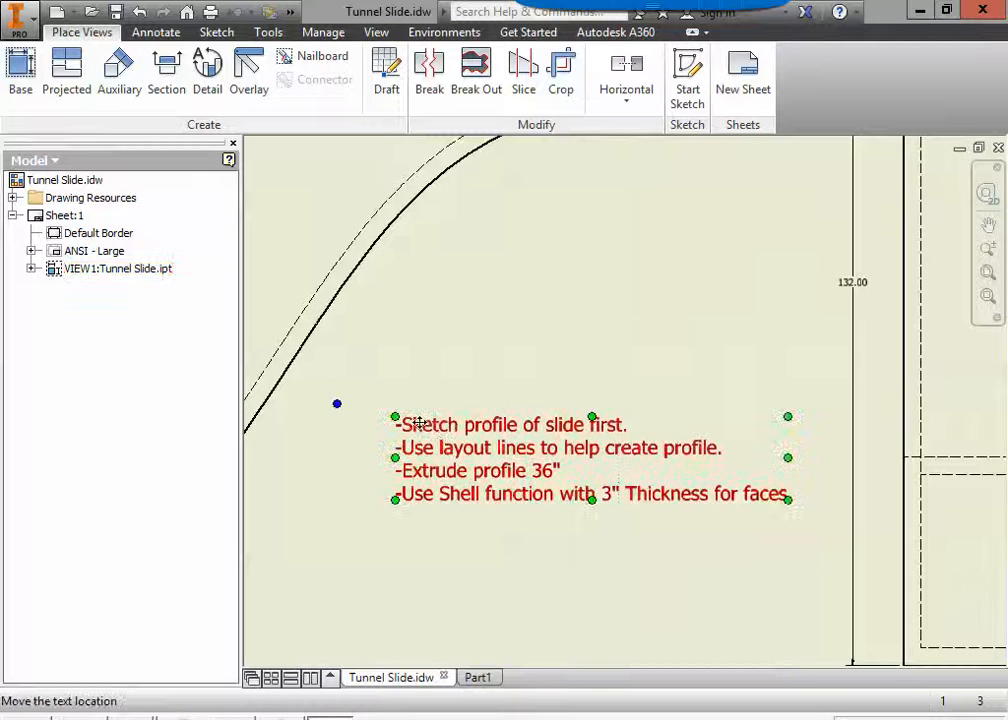
key("Escape")
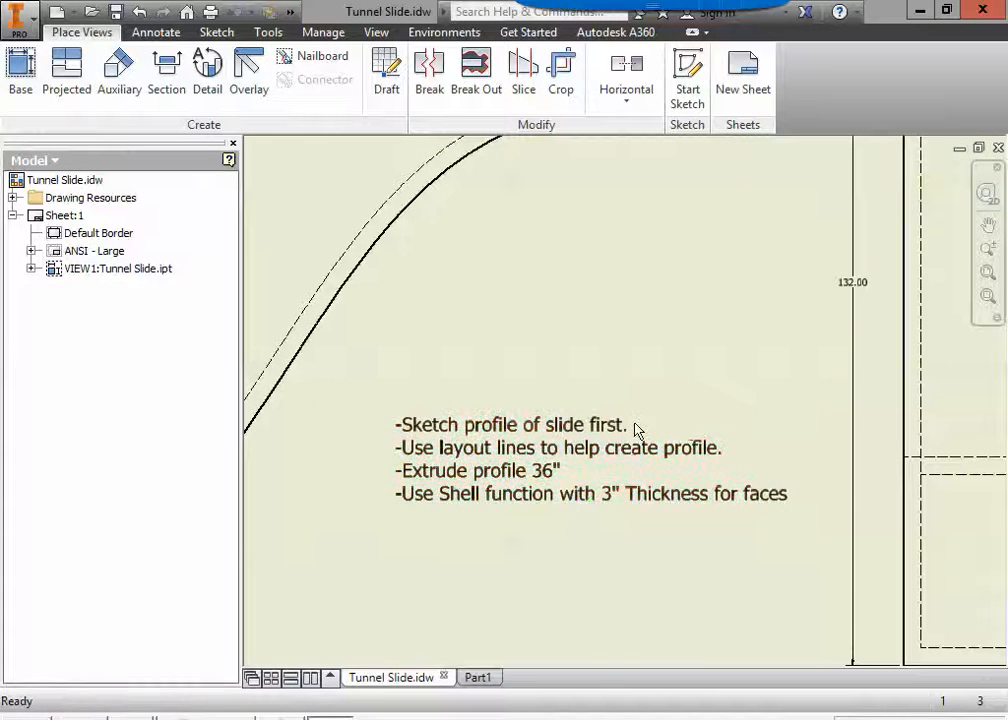
left_click(445, 447)
left_click(479, 677)
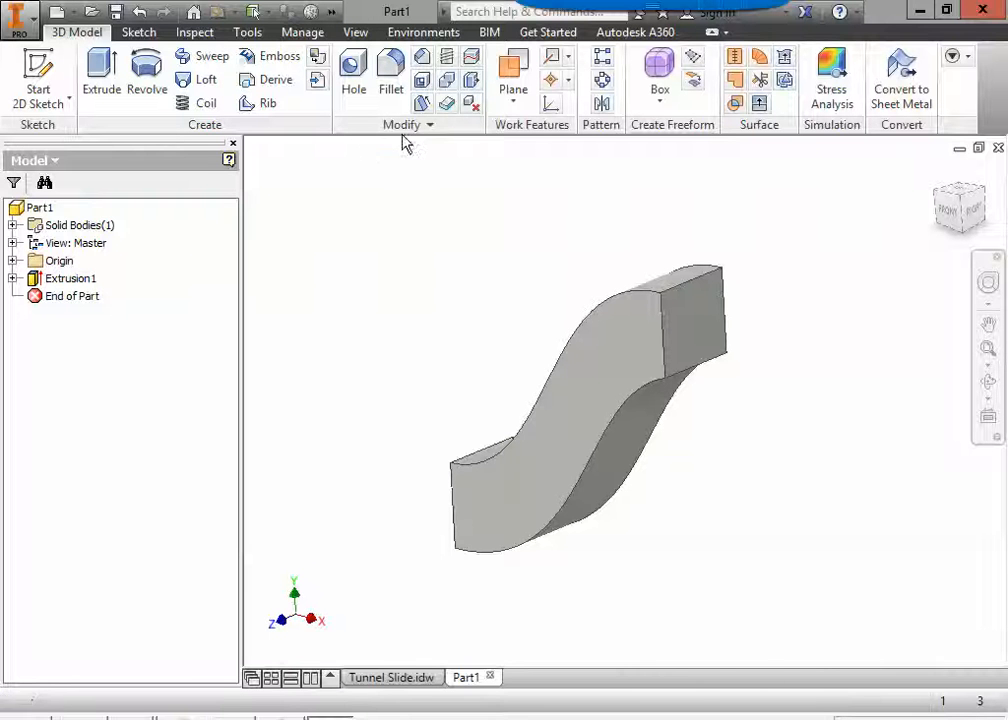
Shell the slide with a 3 in wall thickness, removing the flat end faces at its upper and lower ends.
left_click(420, 80)
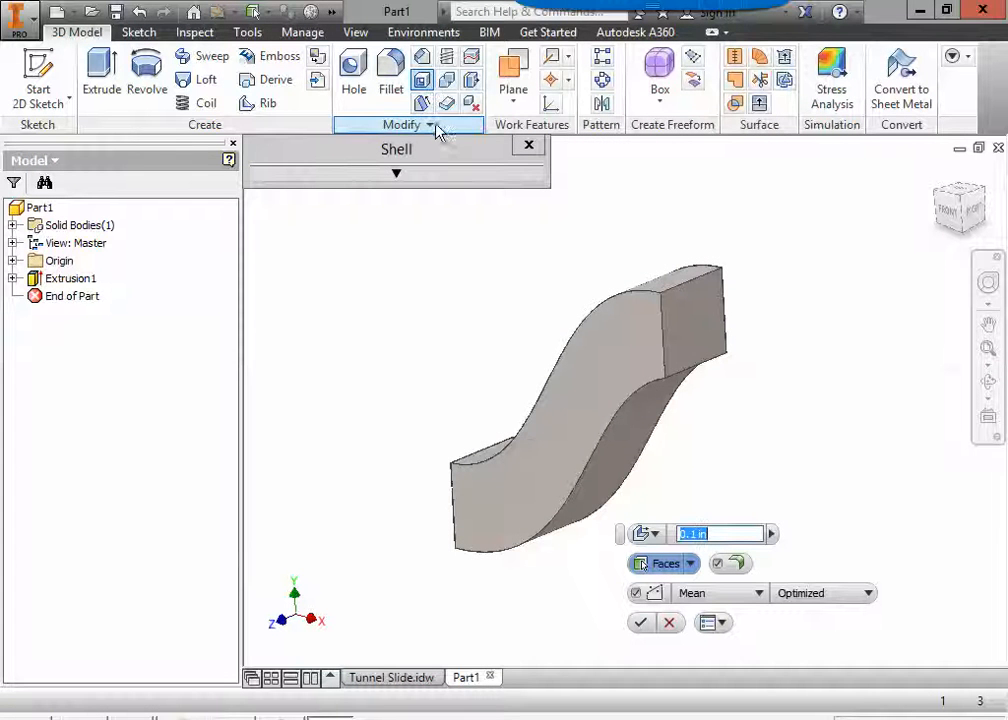
left_click_drag(412, 161, 191, 126)
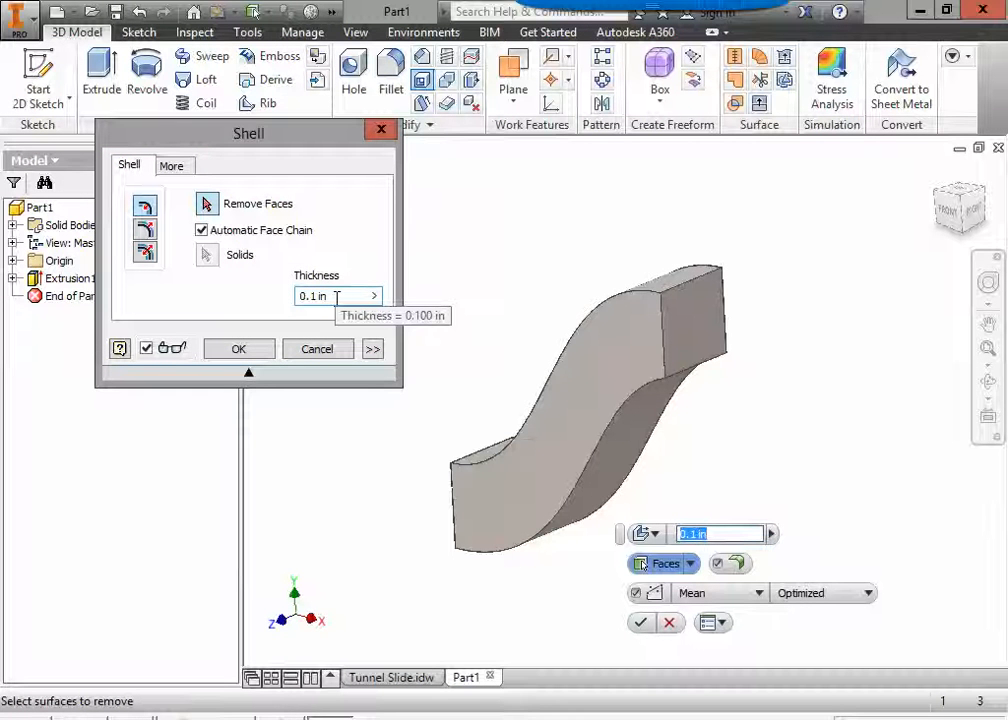
left_click_drag(343, 297, 297, 296)
type("3")
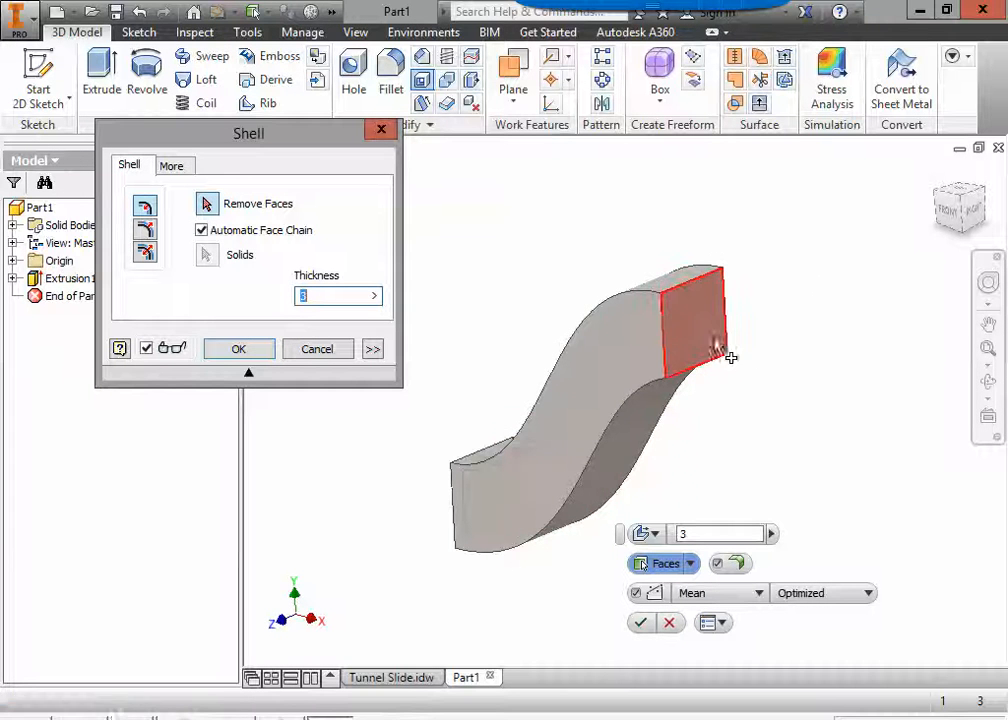
left_click(697, 333)
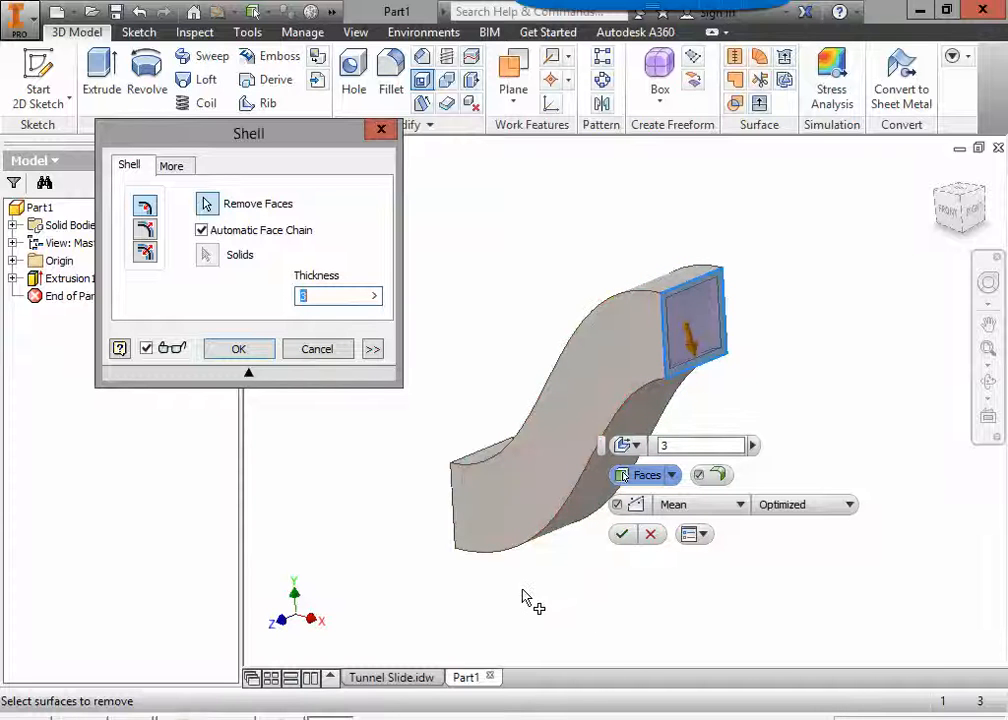
middle_click_drag(520, 597, 648, 590, "shift")
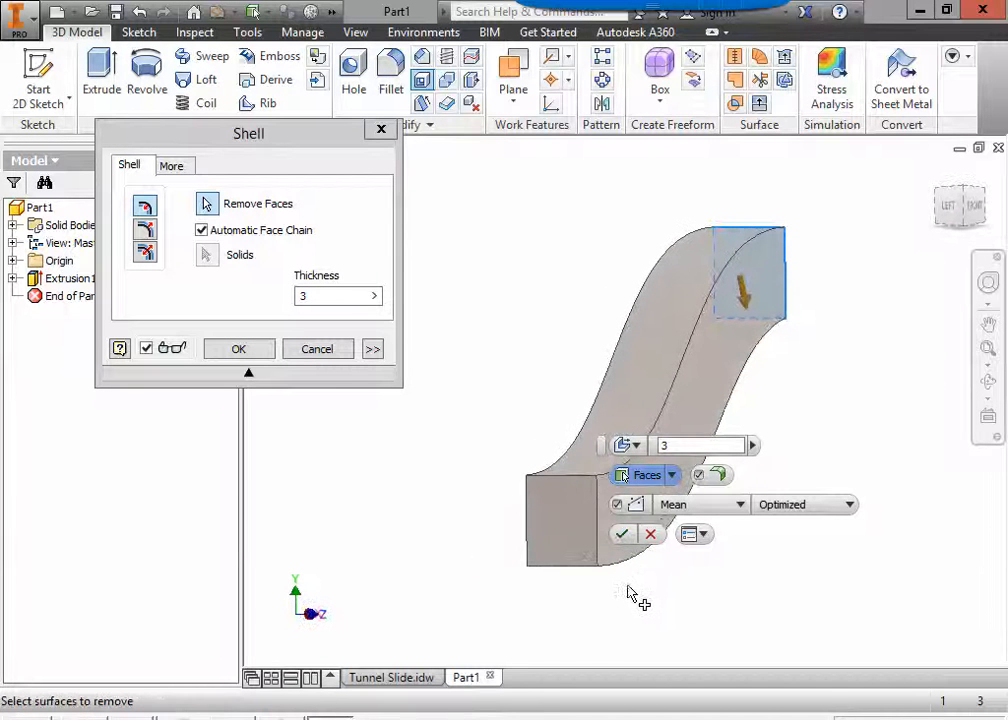
left_click(567, 531)
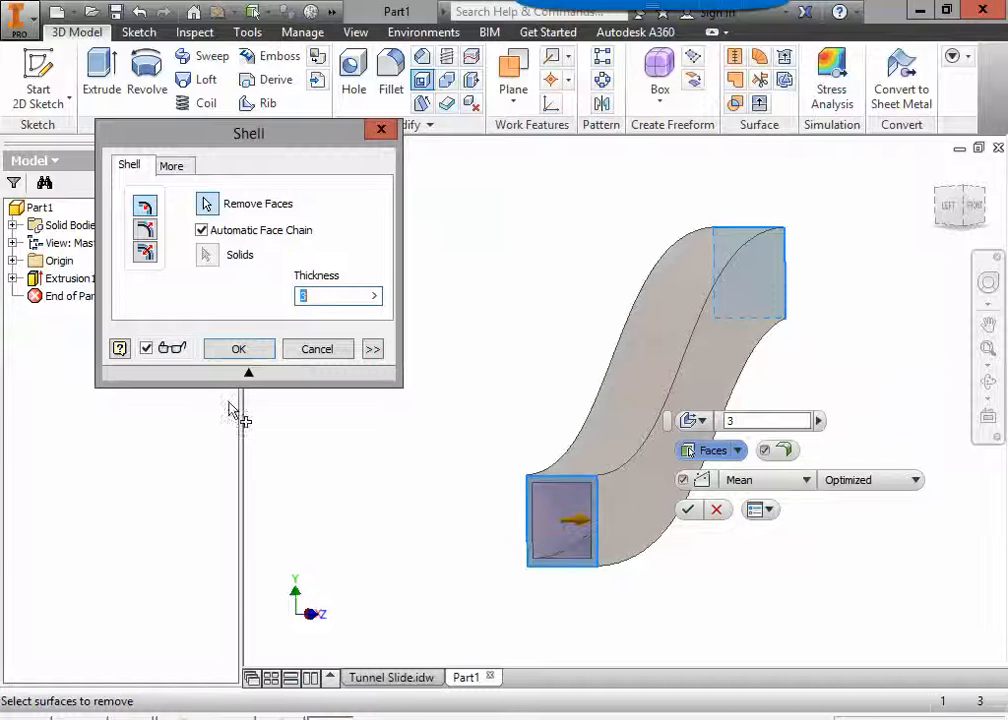
left_click(239, 349)
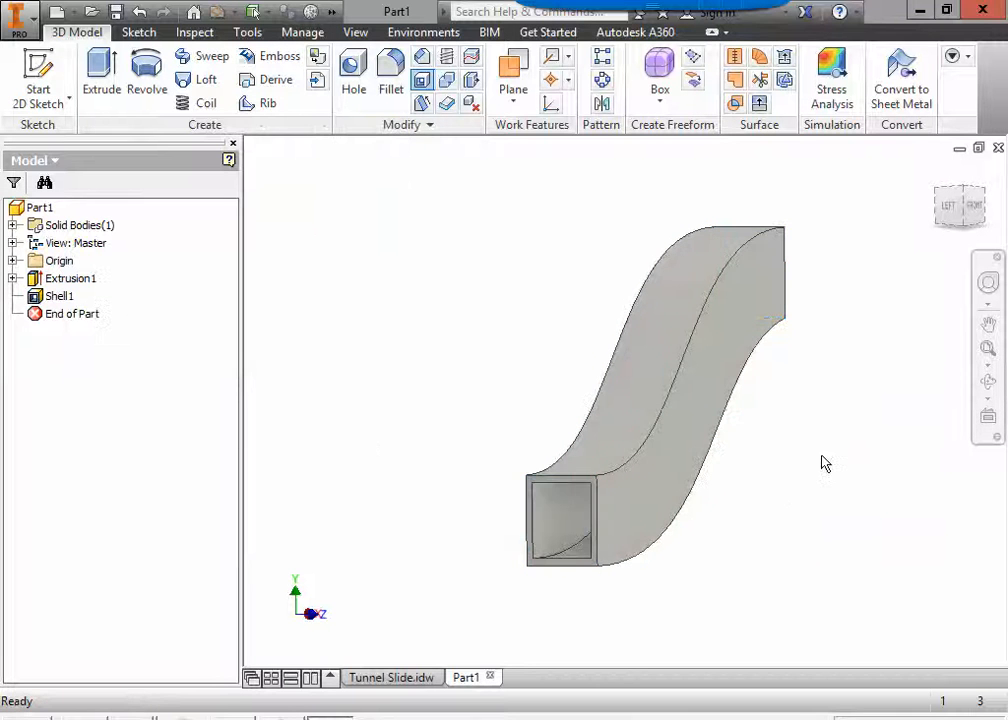
Inspect the hollow interior and wall edges at the slide's open ends, and restore the isometric home view.
middle_click_drag(829, 465, 625, 479, "shift")
scroll(528, 422, "down", 3)
scroll(534, 421, "down", 4)
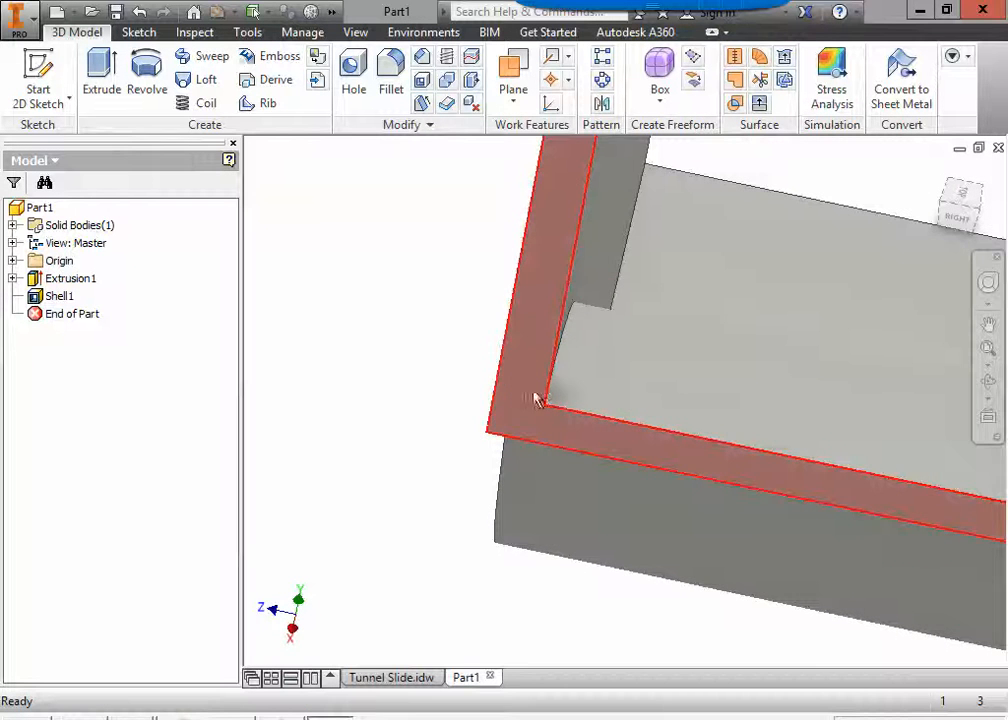
scroll(622, 430, "up", 5)
middle_click_drag(670, 453, 772, 428, "shift")
middle_click_drag(937, 183, 711, 418, "shift")
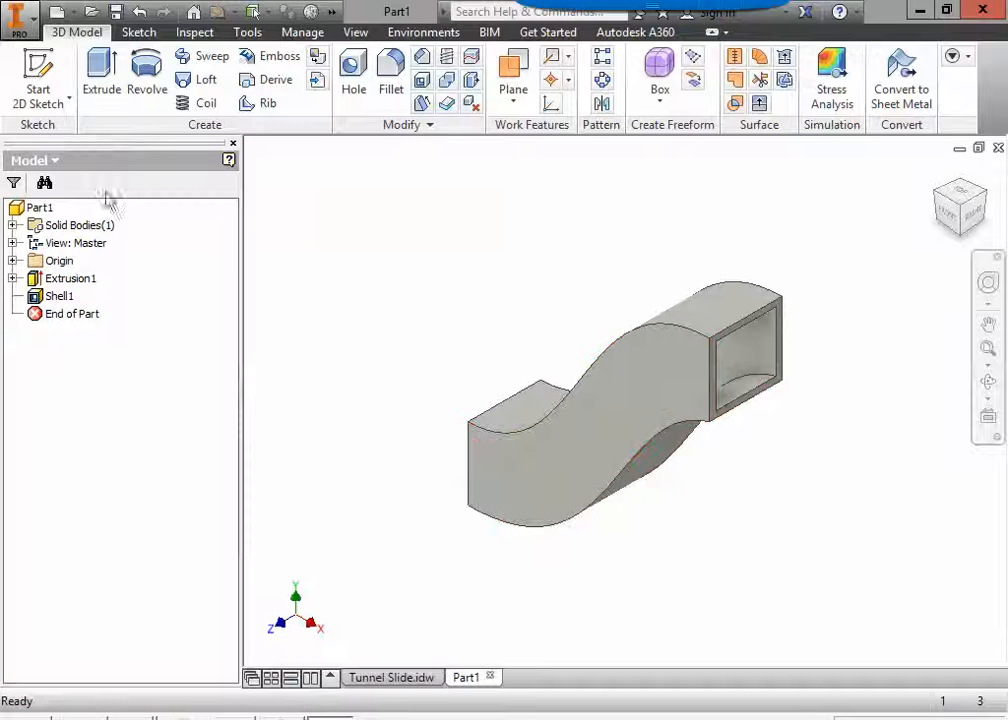
Save the part as Tunnel Slide in the 1PlayGround folder on the personal network drive.
left_click(24, 20)
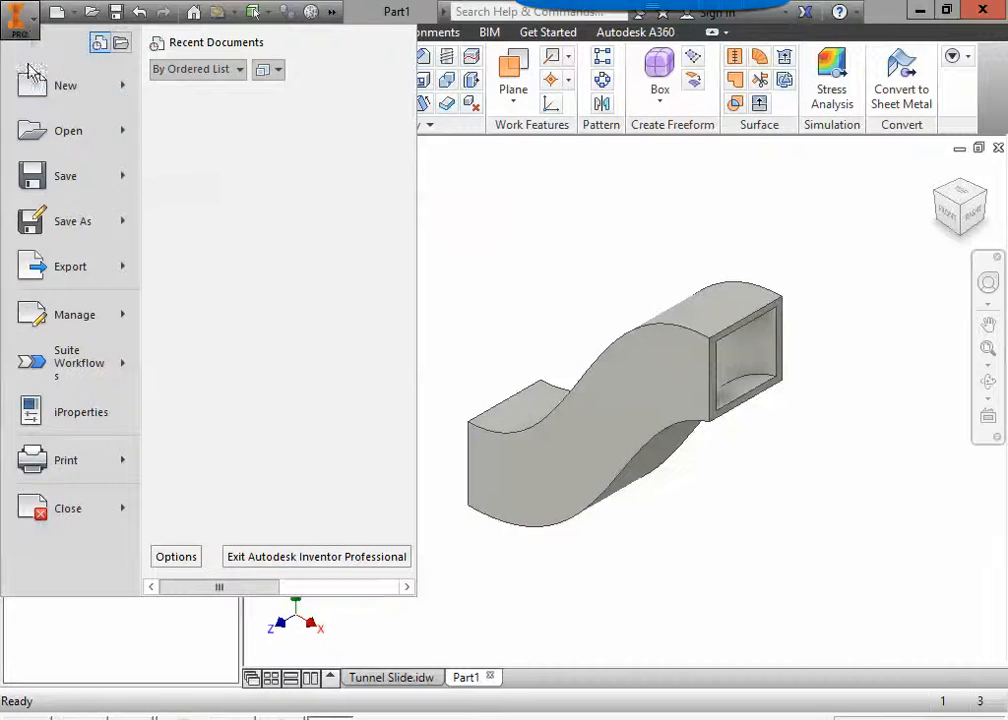
left_click(63, 219)
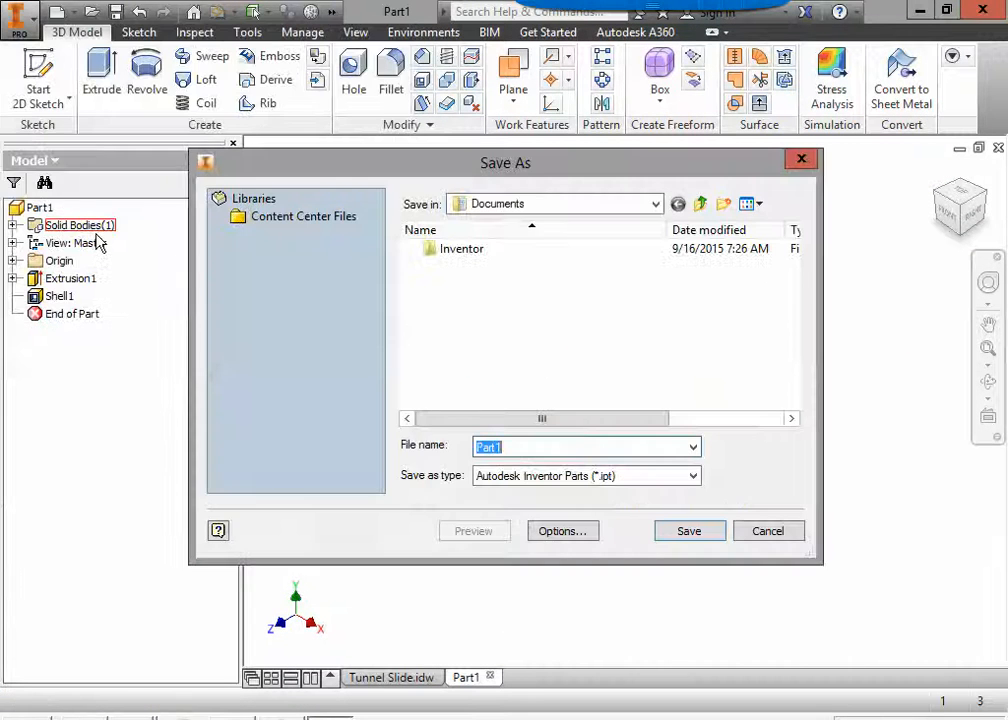
left_click(655, 205)
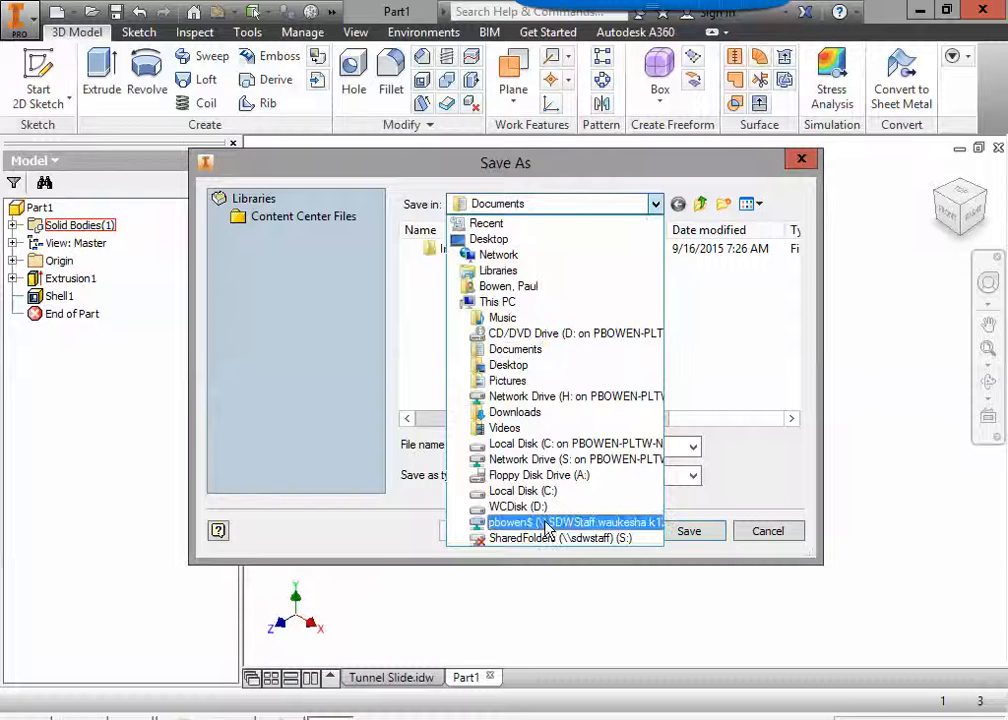
left_click(547, 530)
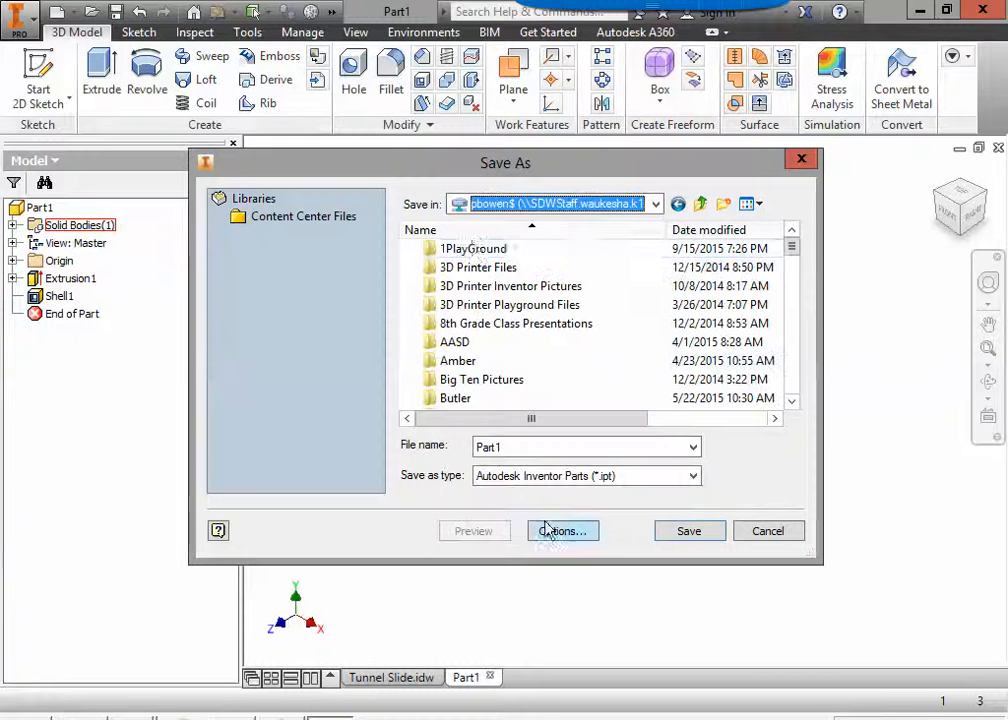
double_click(470, 250)
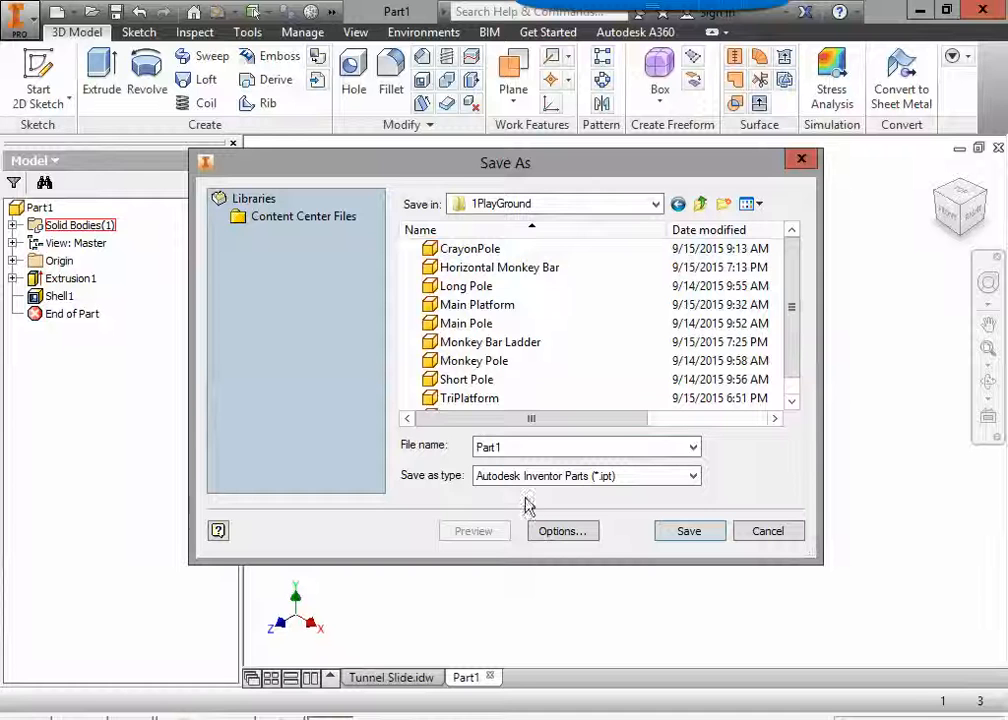
double_click(538, 446)
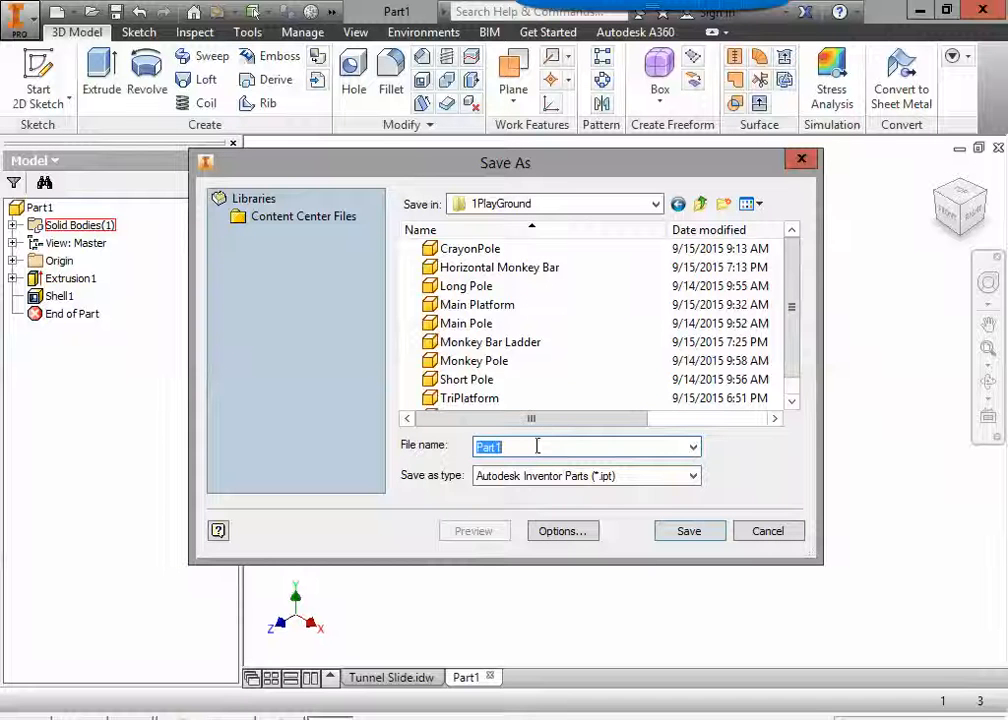
type("Tunnel Slide")
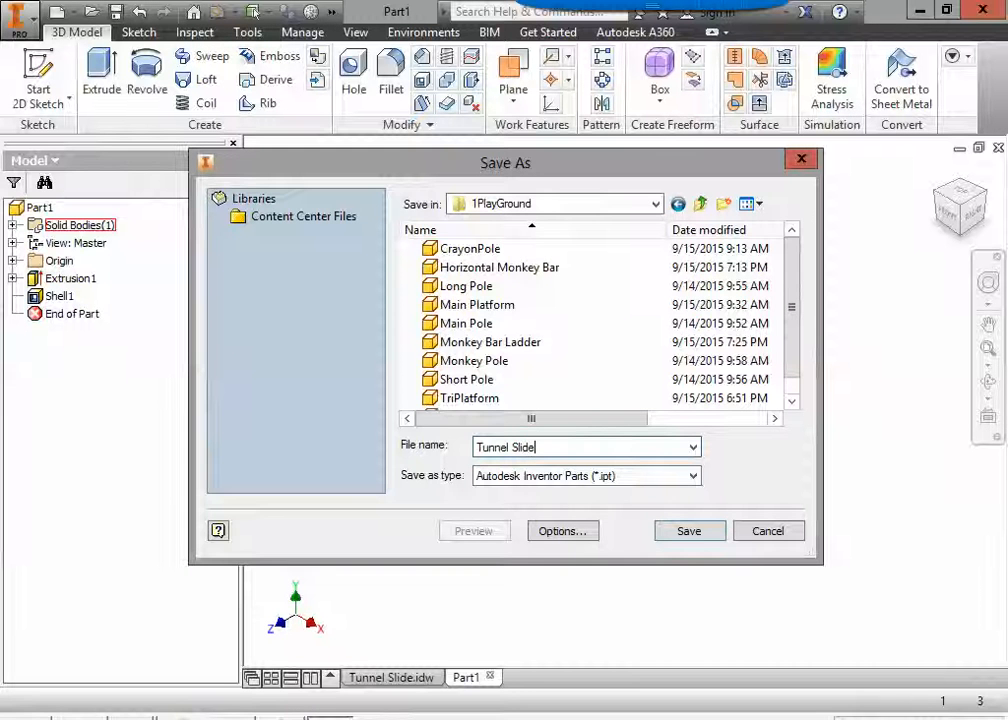
left_click(687, 535)
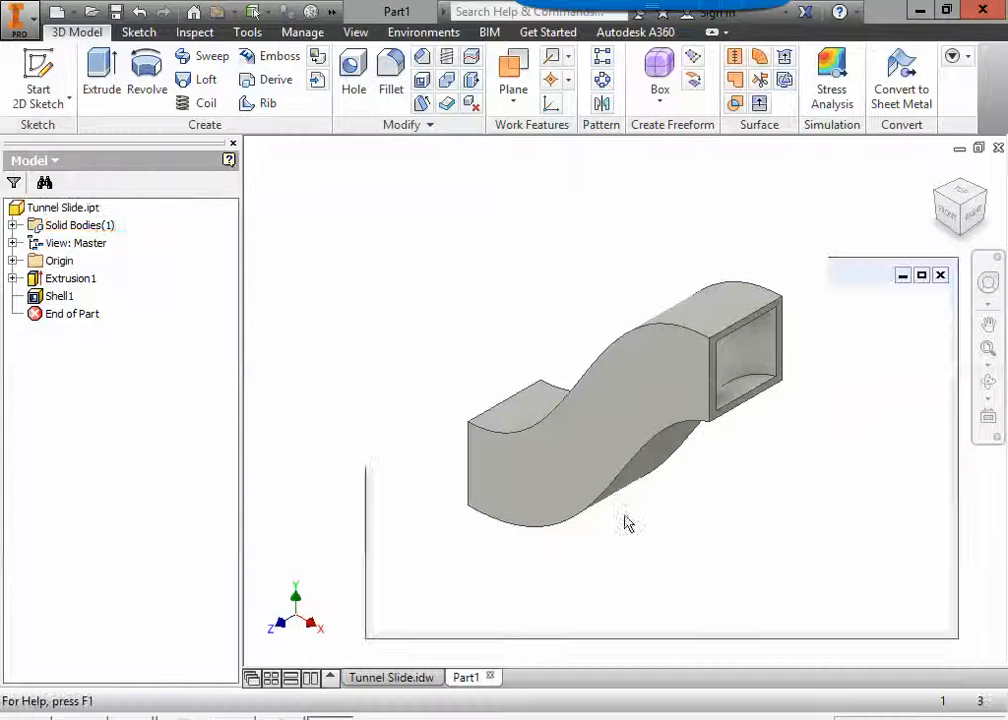